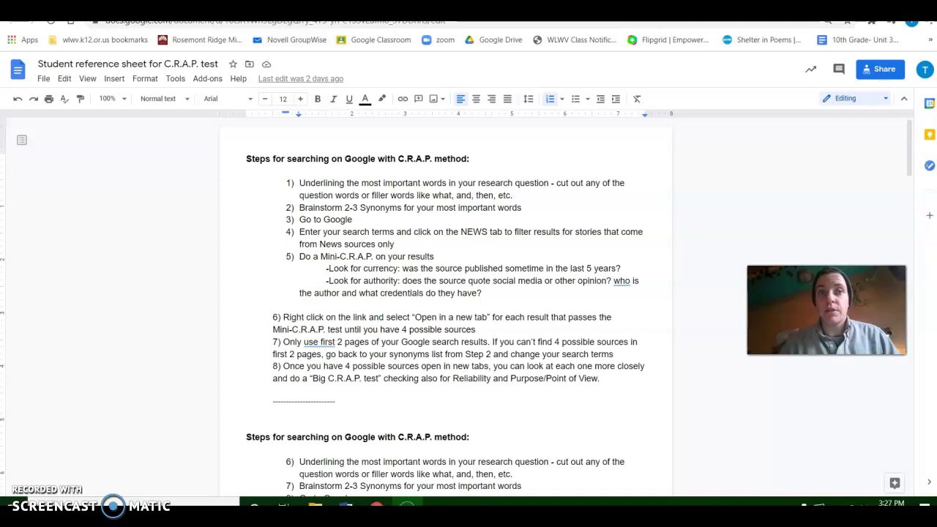
Step: Switch to the 3.10 demo research document and bold the topic questions about Portland and segregated neighborhoods
{"action": "left_click", "coordinate": [219, 6]}
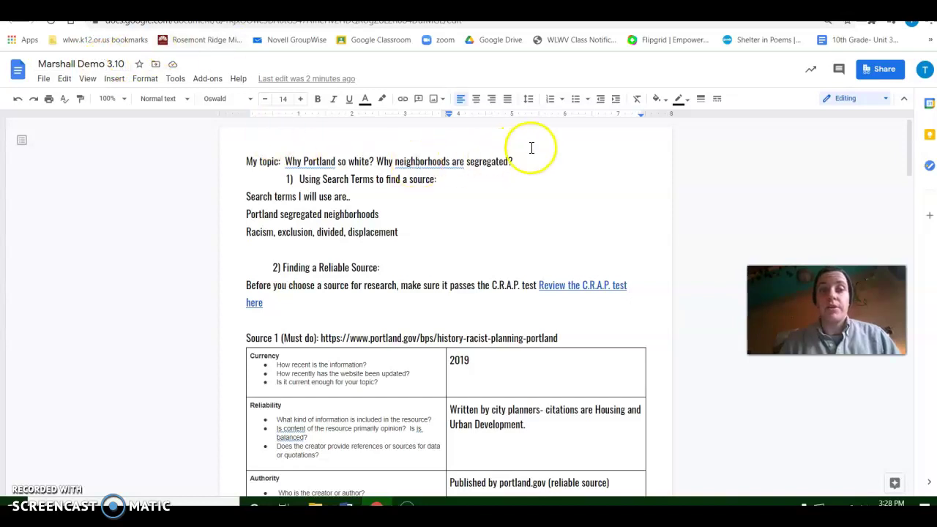
{"action": "left_click_drag", "start_coordinate": [519, 163], "coordinate": [285, 162]}
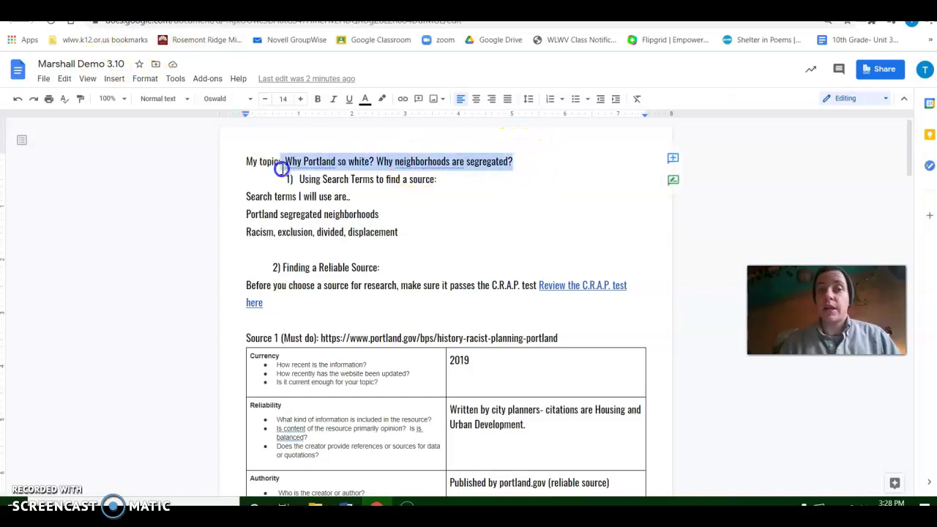
{"action": "left_click", "coordinate": [317, 102]}
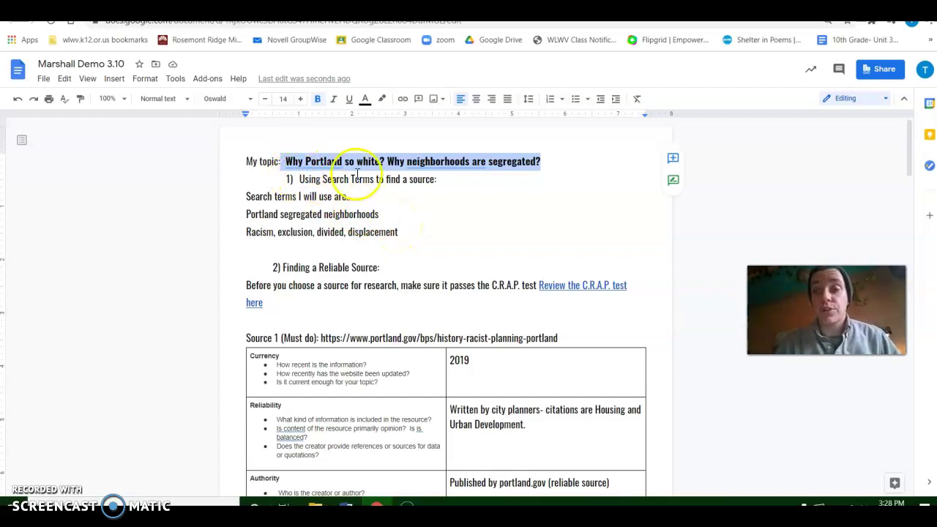
Step: Bold the search terms "Portland segregated neighborhoods" in the search terms section
{"action": "left_click_drag", "start_coordinate": [381, 214], "coordinate": [247, 215]}
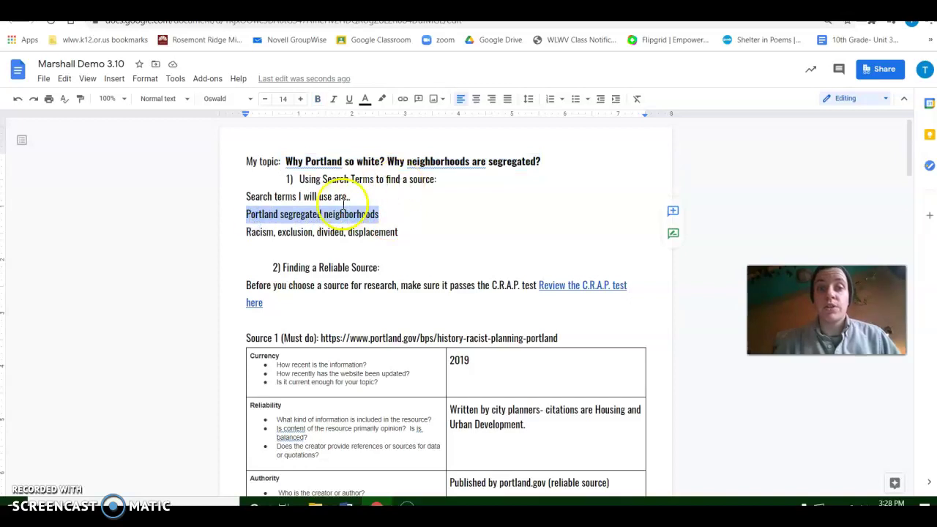
{"action": "left_click", "coordinate": [318, 105]}
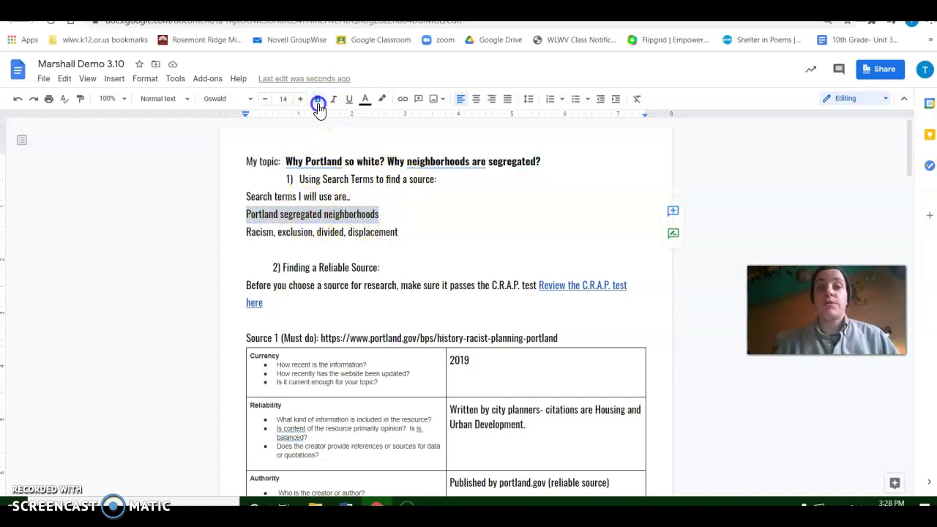
{"action": "left_click", "coordinate": [403, 226]}
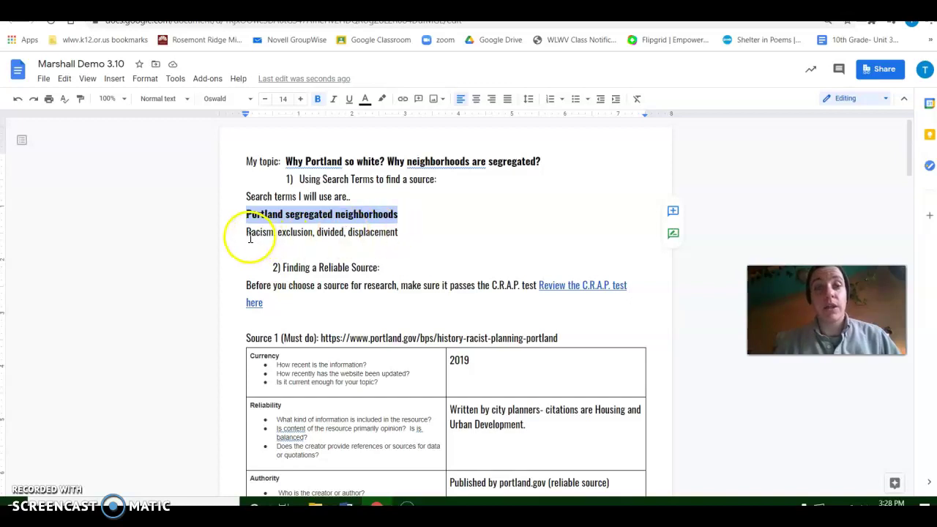
{"action": "left_click", "coordinate": [310, 215]}
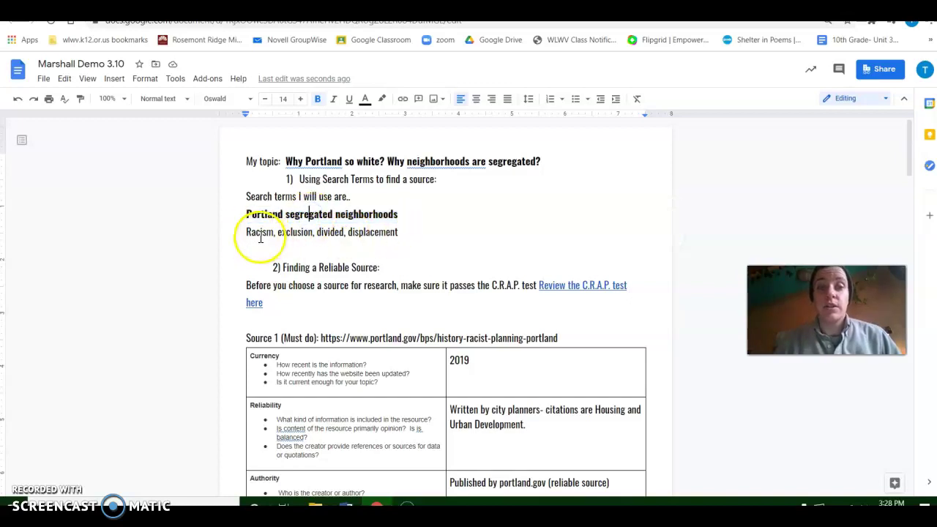
Step: Review the alternative search terms Racism, exclusion, divided and displacement one by one
{"action": "left_click", "coordinate": [259, 236]}
{"action": "left_click", "coordinate": [290, 231]}
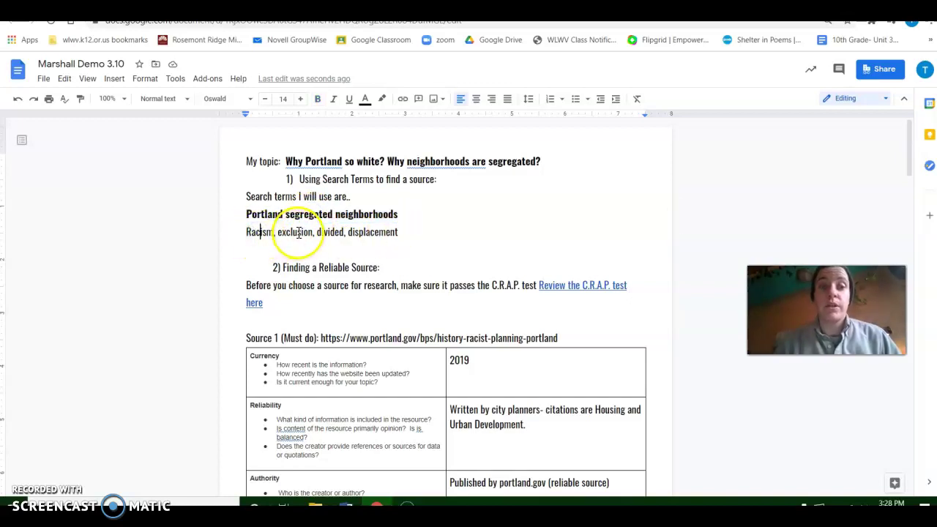
{"action": "left_click", "coordinate": [332, 232]}
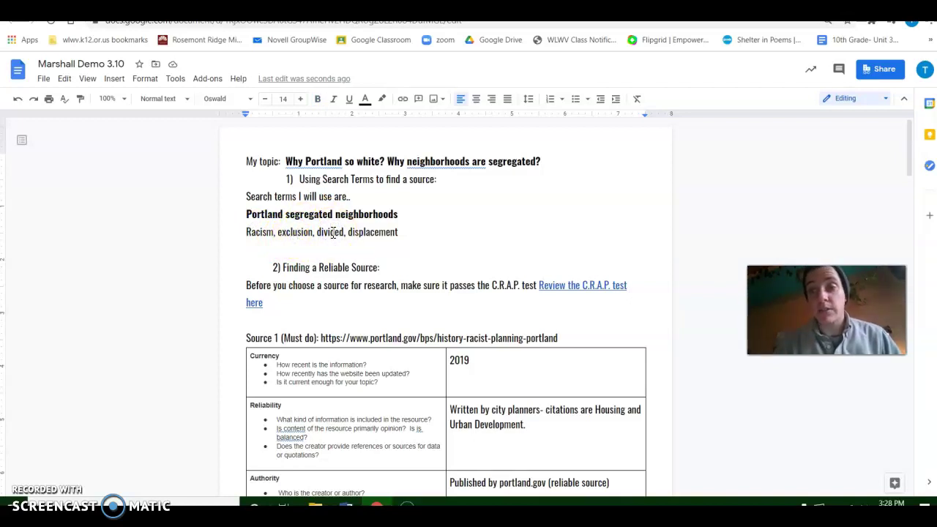
{"action": "left_click", "coordinate": [378, 232]}
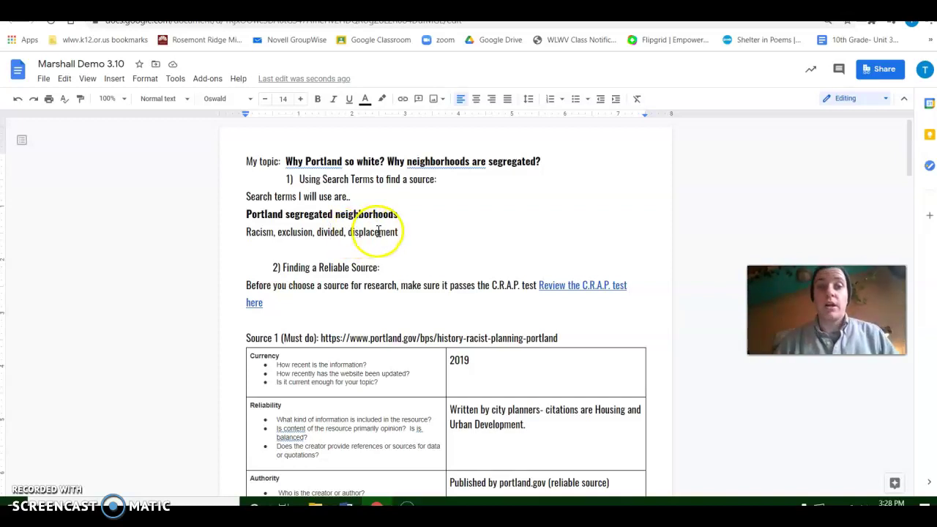
{"action": "left_click", "coordinate": [405, 234]}
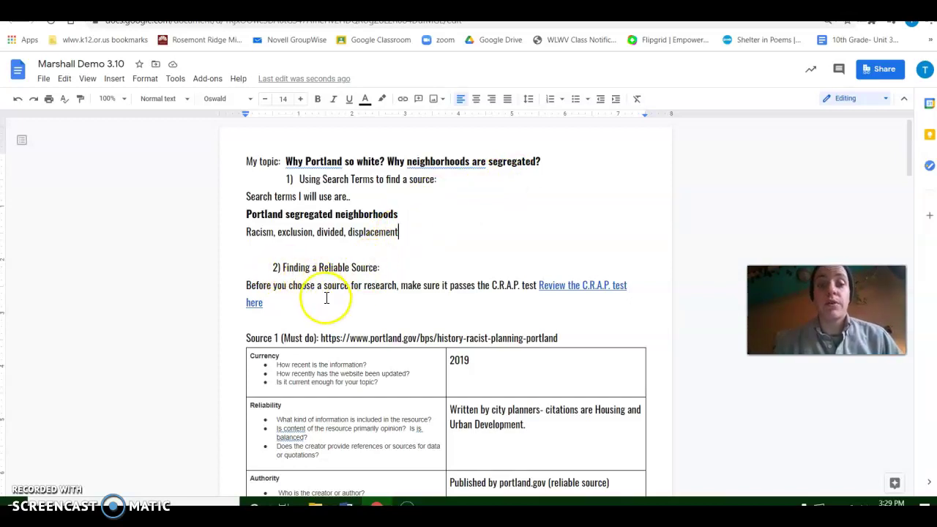
Step: Search Google for "portland segregated neighborhoods" in a new browser tab
{"action": "key", "text": "ctrl+t"}
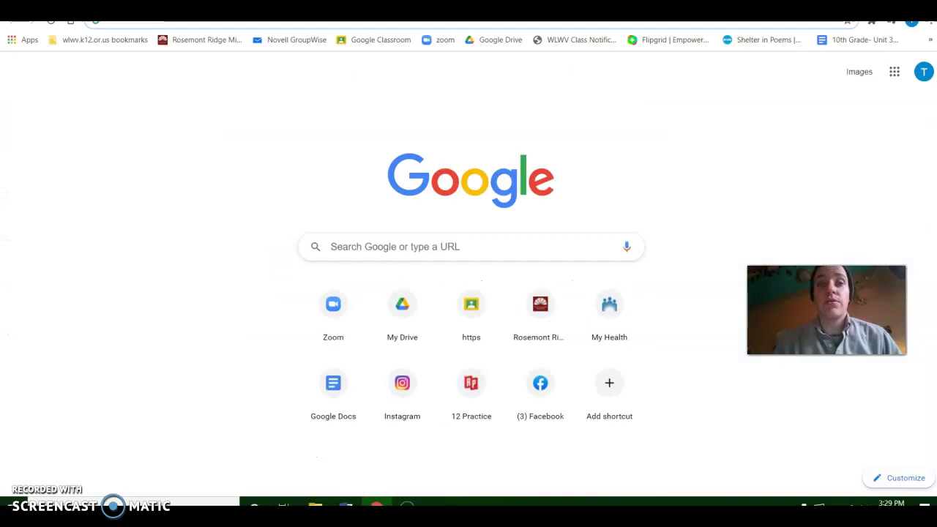
{"action": "left_click", "coordinate": [357, 247]}
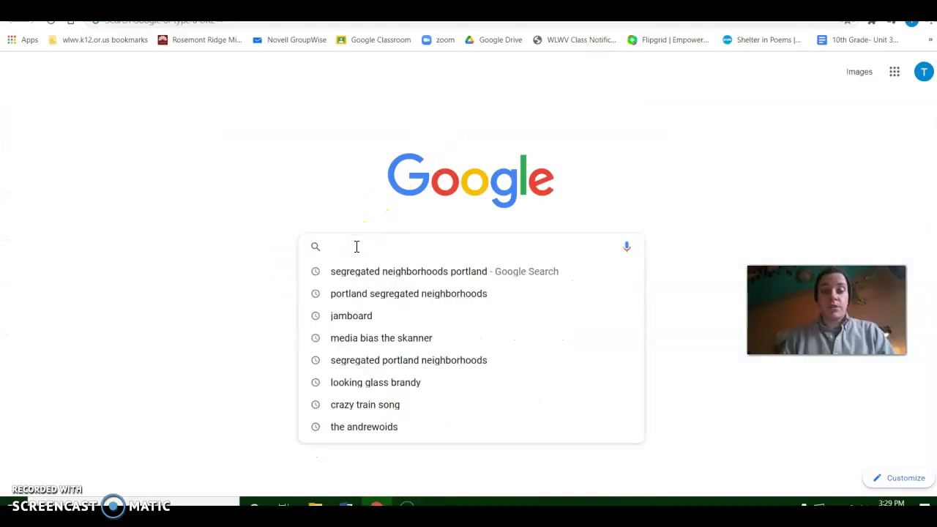
{"action": "type", "text": "portland segreg"}
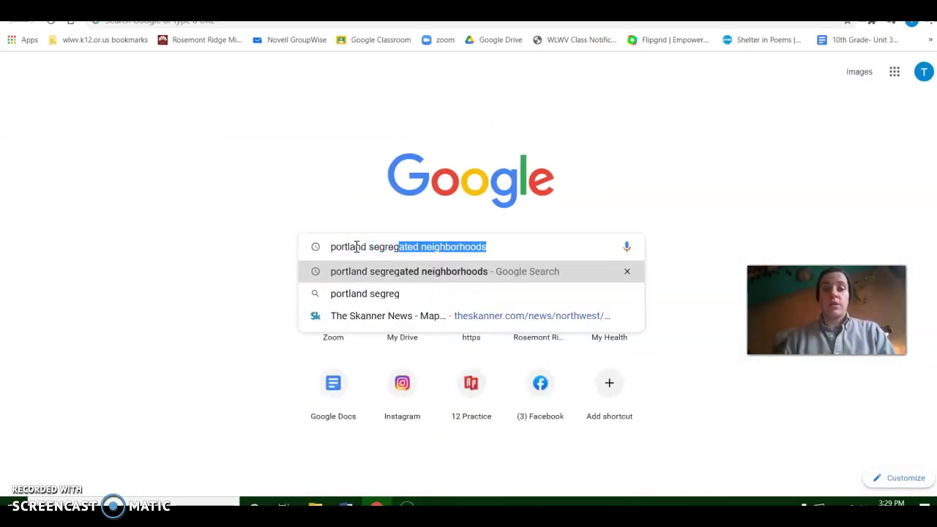
{"action": "type", "text": "ated neighborhoods"}
{"action": "key", "text": "Return"}
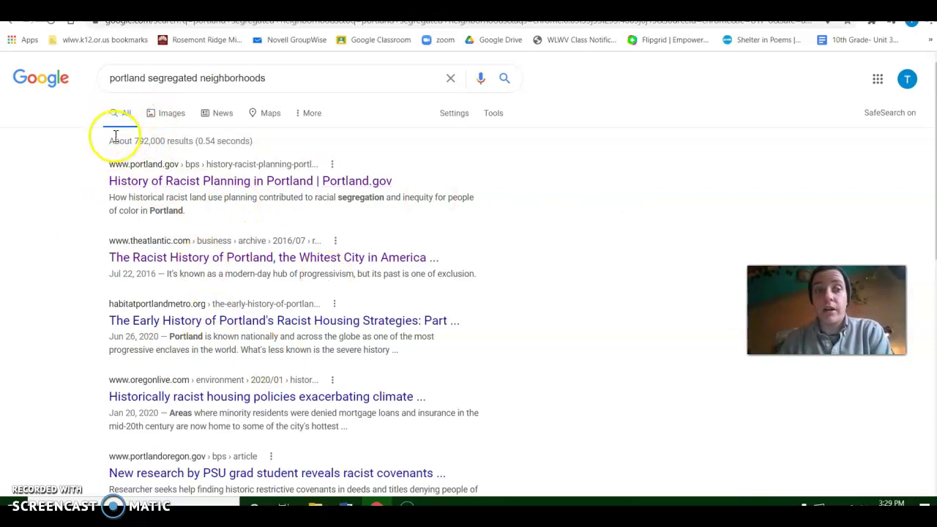
Step: Look at the News results for the search and return to the full results
{"action": "left_click", "coordinate": [220, 117]}
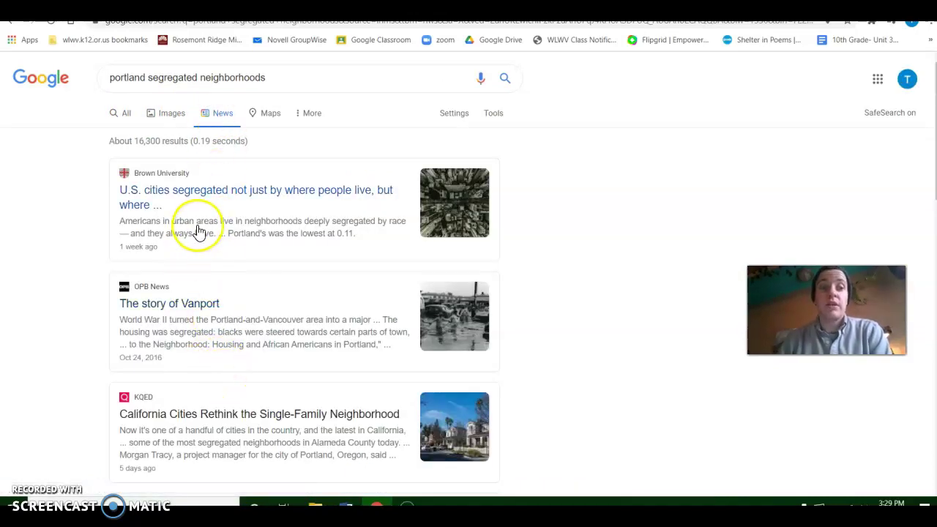
{"action": "left_click", "coordinate": [122, 117]}
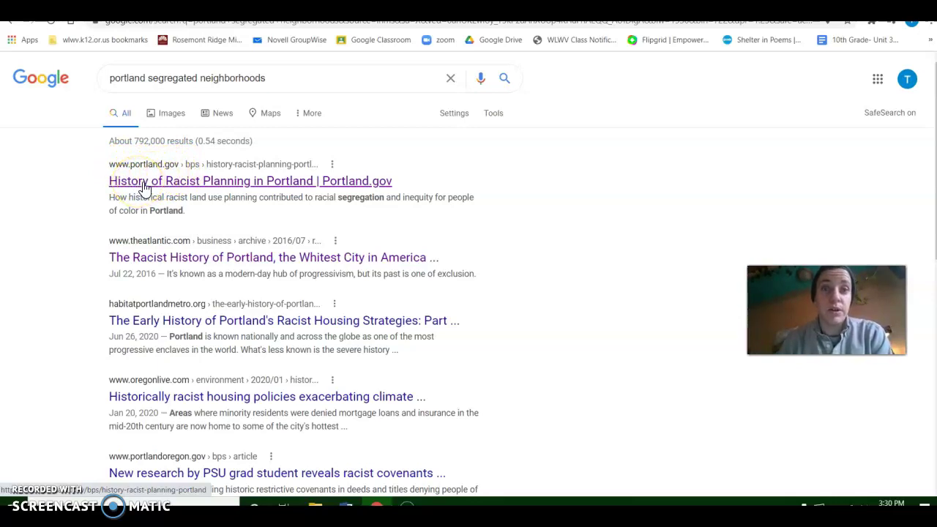
Step: Open the Portland.gov "History of Racist Planning in Portland" and The Skanner "Mapping Segregation in Portland" results in separate new tabs
{"action": "right_click", "coordinate": [145, 188]}
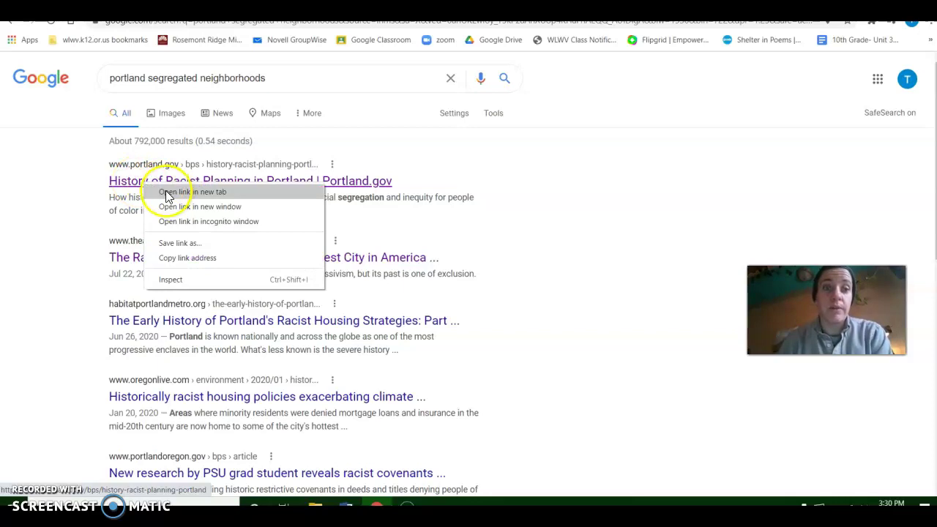
{"action": "left_click", "coordinate": [192, 192]}
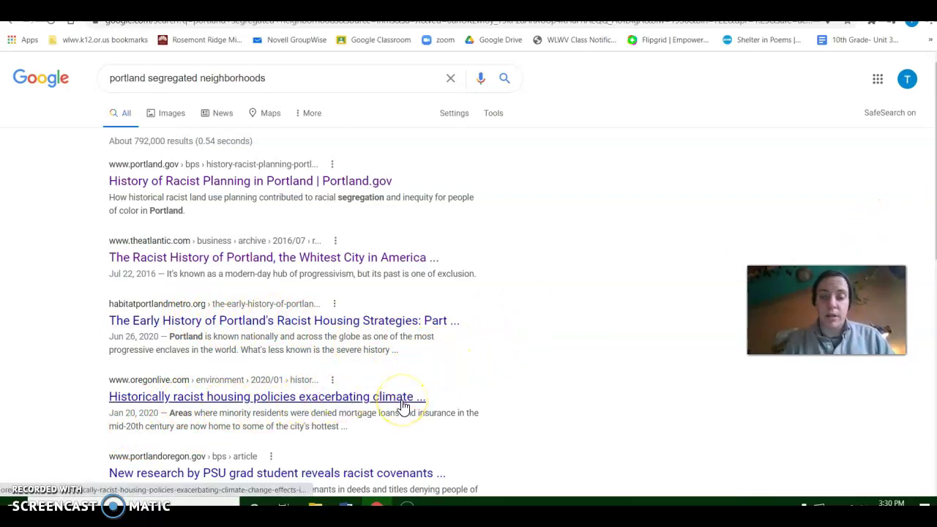
{"action": "scroll", "coordinate": [402, 406], "scroll_direction": "down", "scroll_amount": 3}
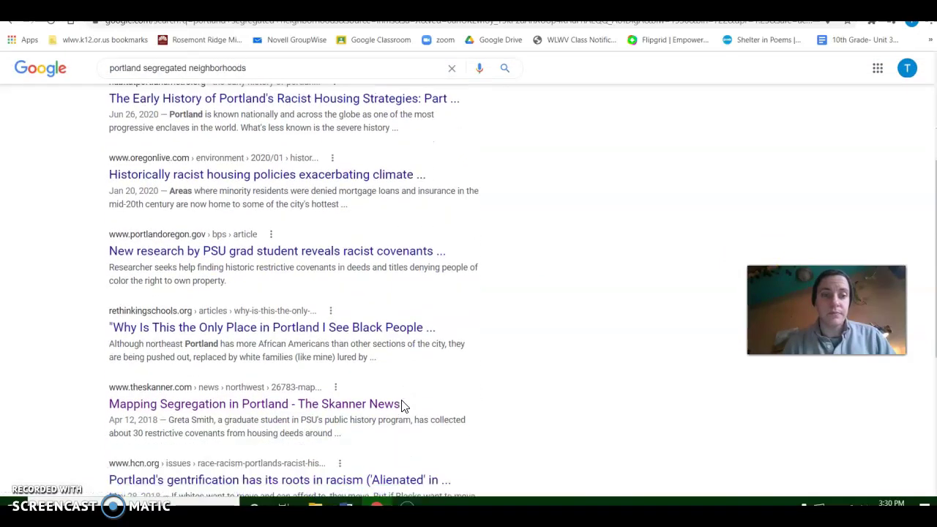
{"action": "scroll", "coordinate": [402, 406], "scroll_direction": "down", "scroll_amount": 1}
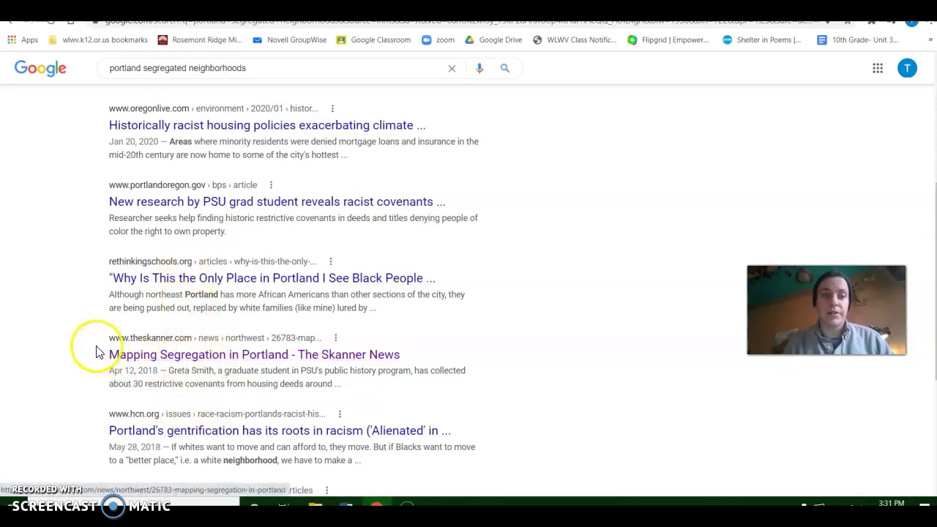
{"action": "right_click", "coordinate": [181, 363]}
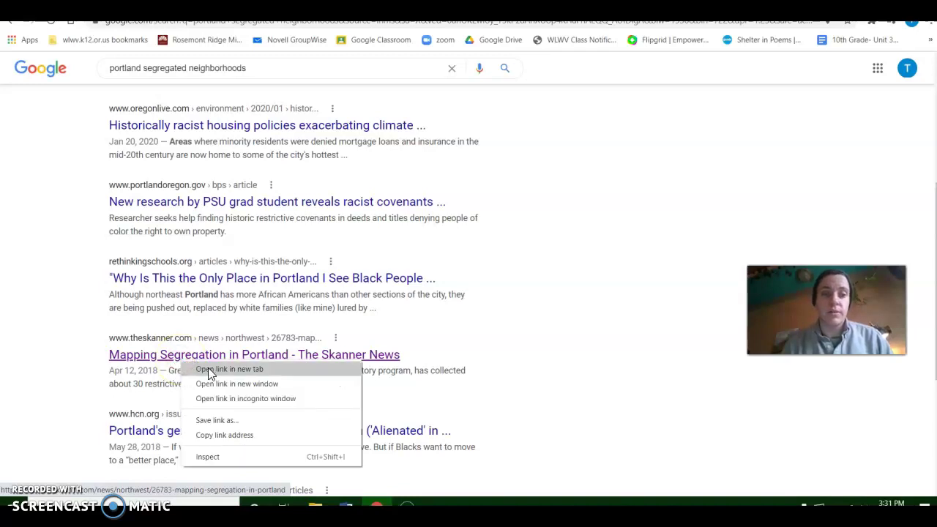
{"action": "left_click", "coordinate": [210, 371]}
{"action": "left_click", "coordinate": [200, 432]}
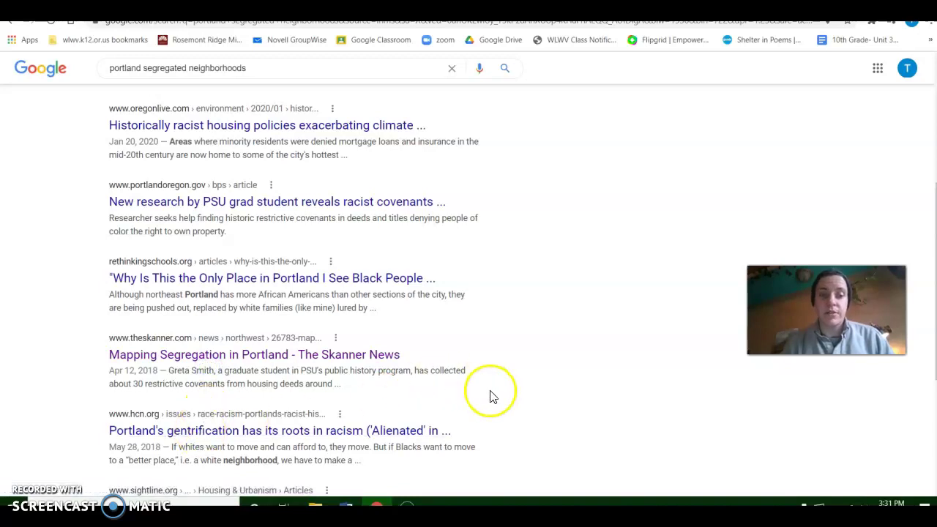
Step: Go to the second page of results and open the medium.com article "Why Portland, Oregon is Problematic & Damaging to People" in a new tab
{"action": "scroll", "coordinate": [517, 401], "scroll_direction": "down", "scroll_amount": 1}
{"action": "scroll", "coordinate": [516, 401], "scroll_direction": "down", "scroll_amount": 3}
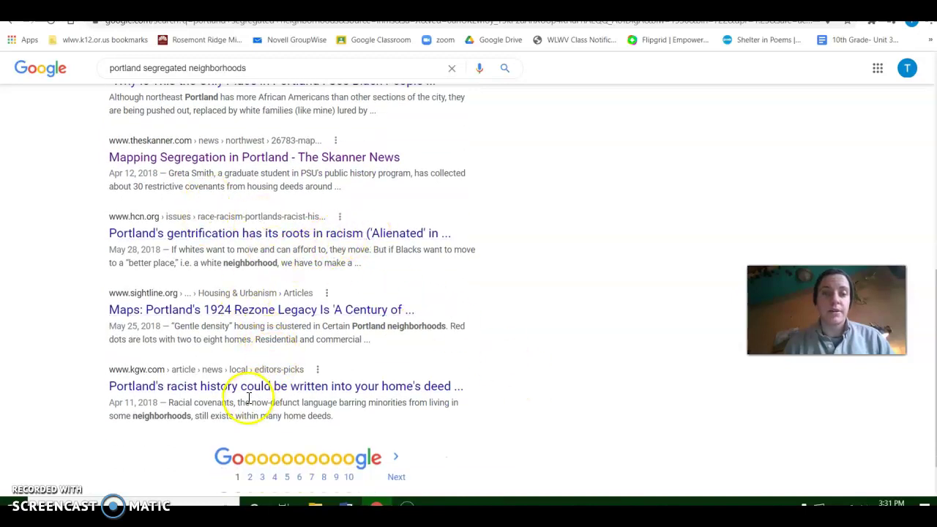
{"action": "left_click", "coordinate": [249, 478]}
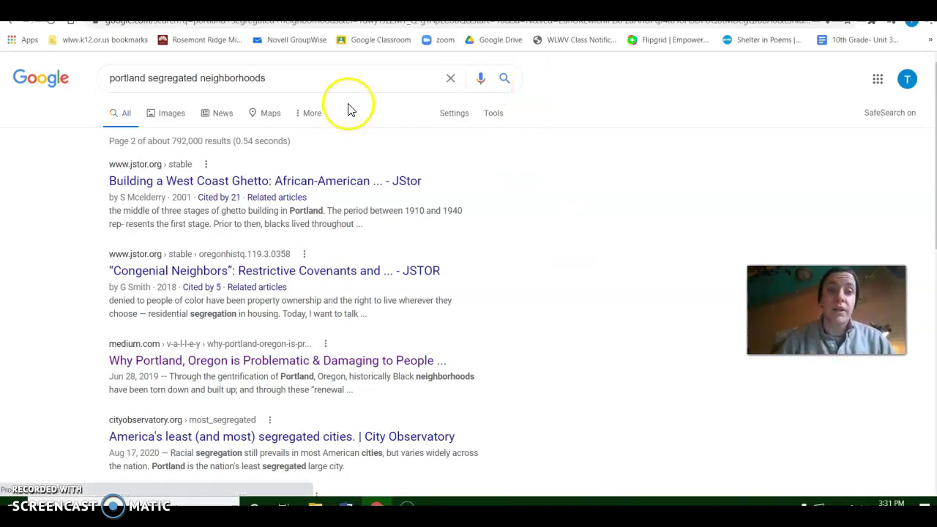
{"action": "left_click_drag", "start_coordinate": [293, 78], "coordinate": [108, 76]}
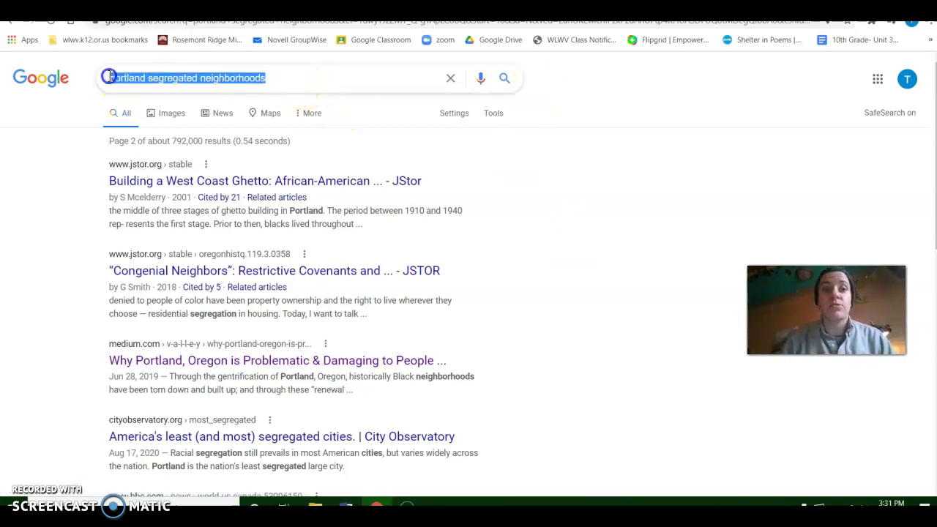
{"action": "left_click", "coordinate": [644, 211]}
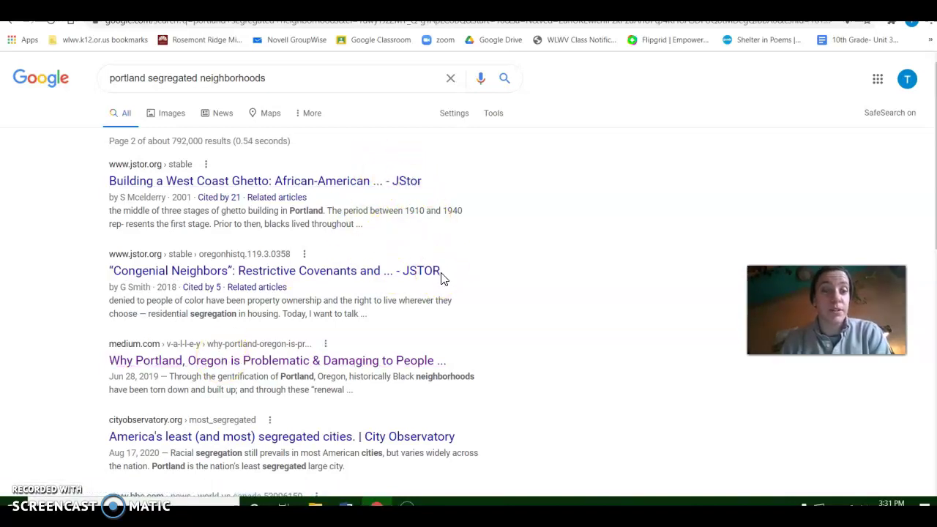
{"action": "right_click", "coordinate": [202, 370]}
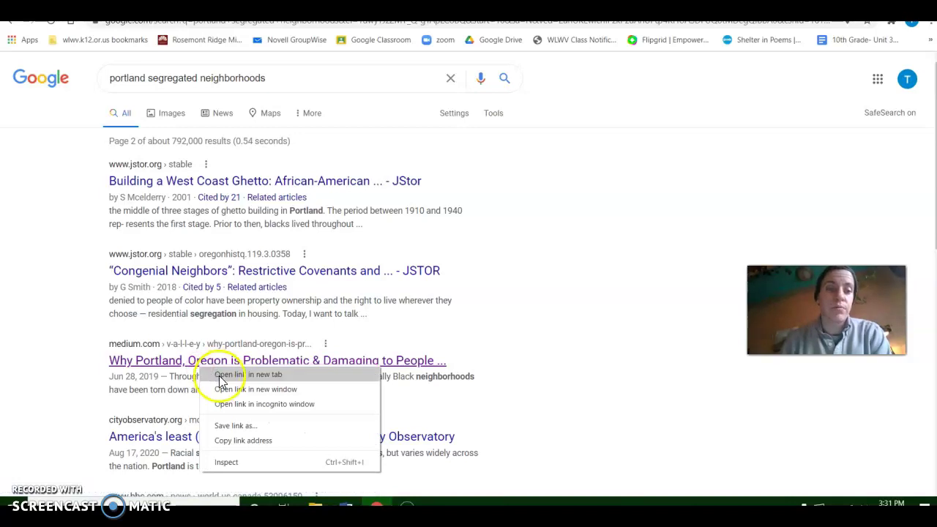
{"action": "left_click", "coordinate": [220, 377]}
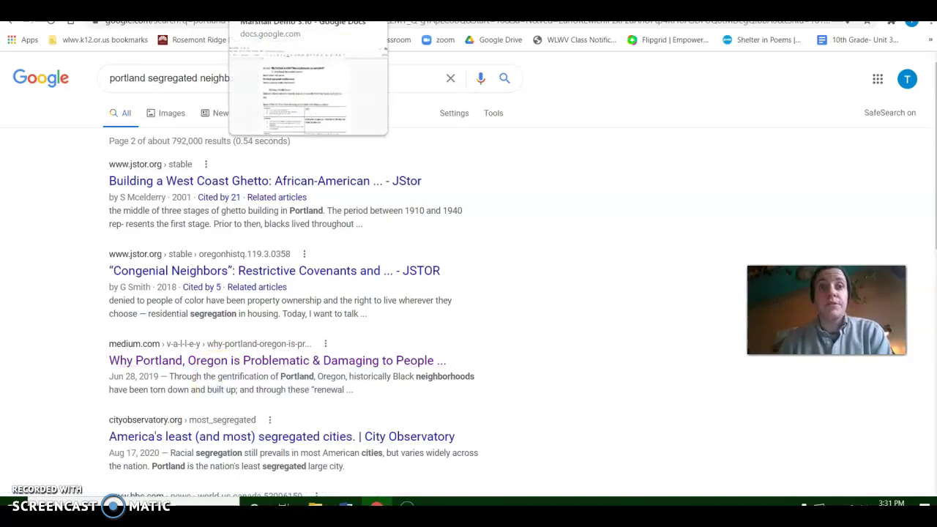
Step: Return to the research document and turn the Source 1 portland.gov address into a hyperlink
{"action": "left_click", "coordinate": [292, 9]}
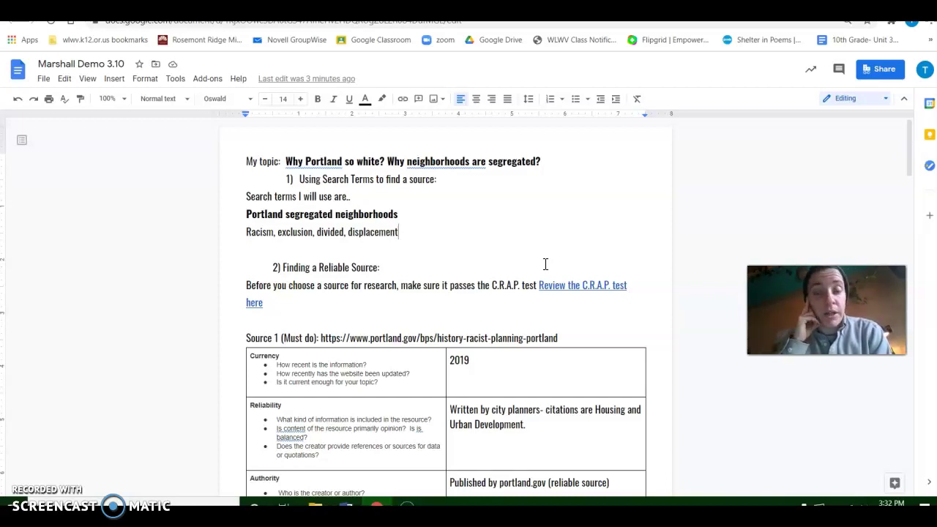
{"action": "left_click_drag", "start_coordinate": [910, 168], "coordinate": [914, 187]}
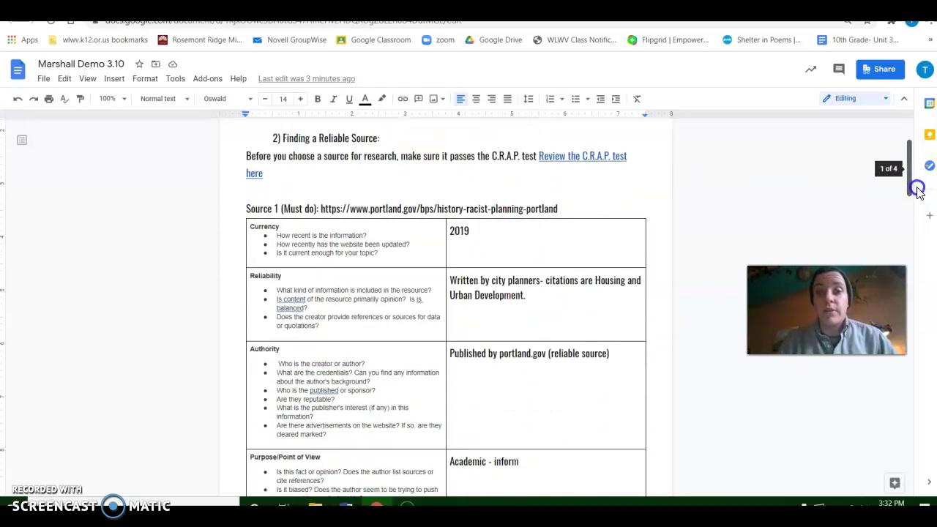
{"action": "left_click", "coordinate": [448, 208]}
{"action": "left_click", "coordinate": [566, 199]}
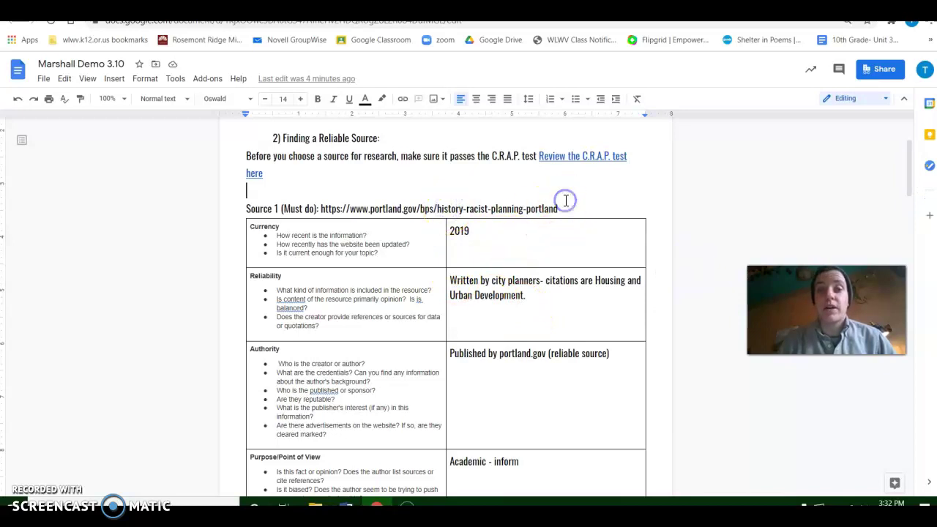
{"action": "left_click", "coordinate": [562, 261]}
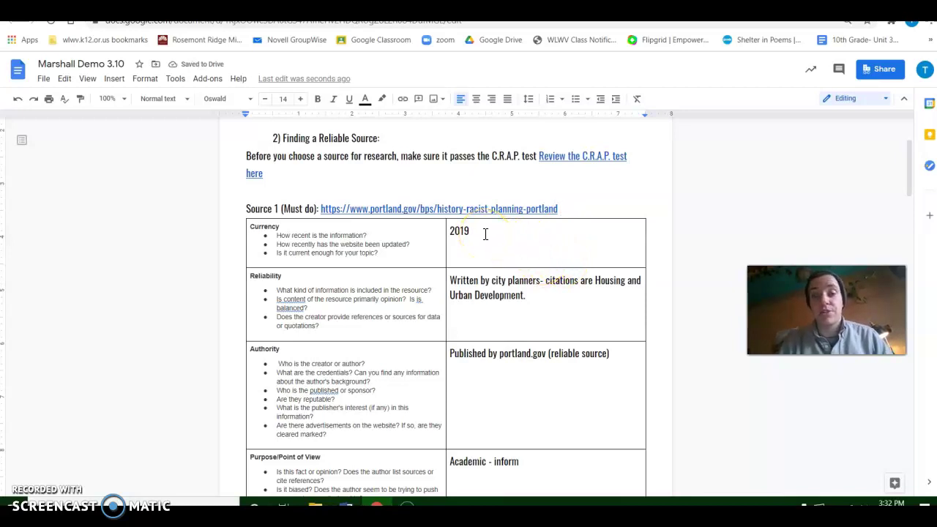
Step: Highlight the Source 1 Currency answer, and open the full report linked on the Portland.gov racist planning page to check it
{"action": "left_click_drag", "start_coordinate": [485, 233], "coordinate": [448, 231]}
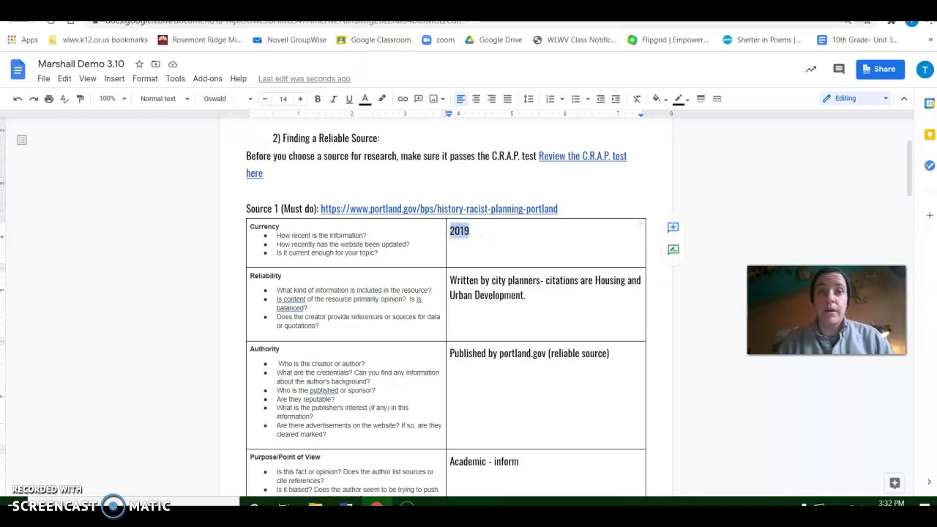
{"action": "key", "text": "ctrl+Tab"}
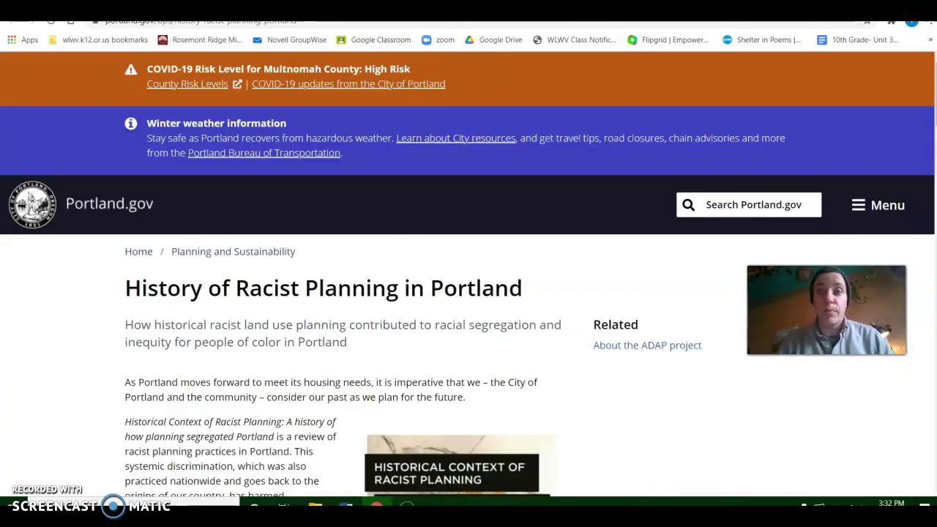
{"action": "scroll", "coordinate": [615, 435], "scroll_direction": "down", "scroll_amount": 5}
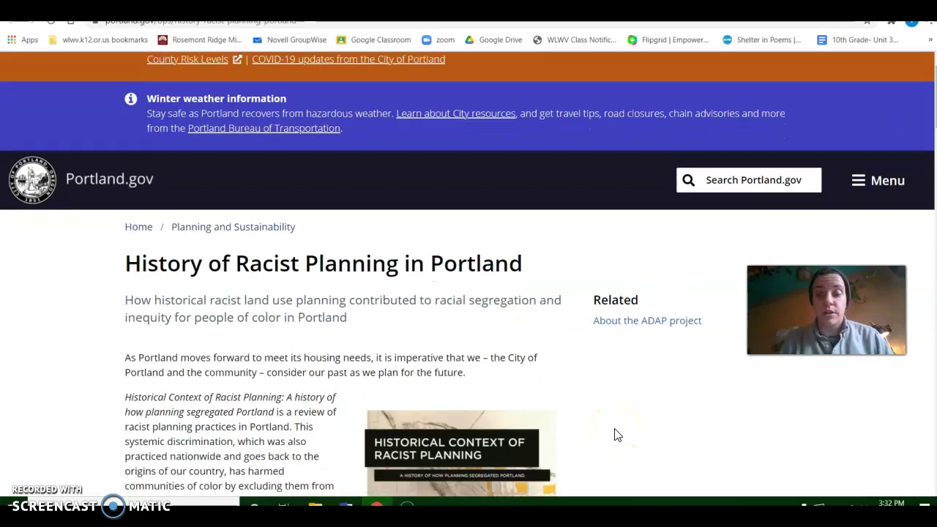
{"action": "scroll", "coordinate": [615, 435], "scroll_direction": "down", "scroll_amount": 3}
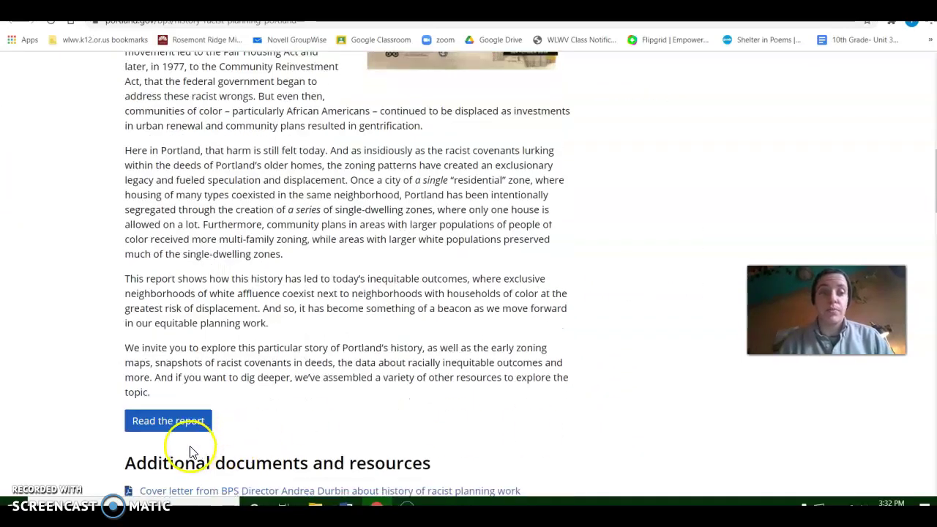
{"action": "left_click", "coordinate": [190, 430]}
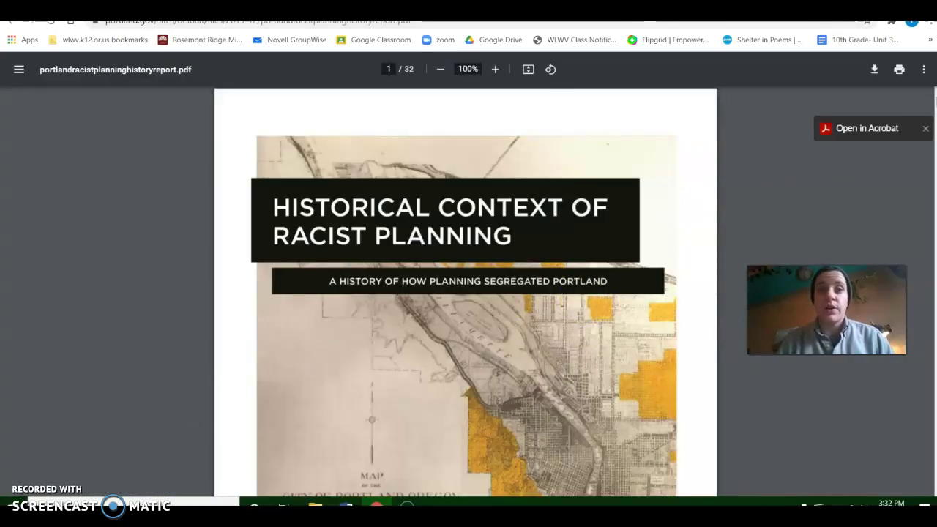
{"action": "left_click", "coordinate": [309, 7]}
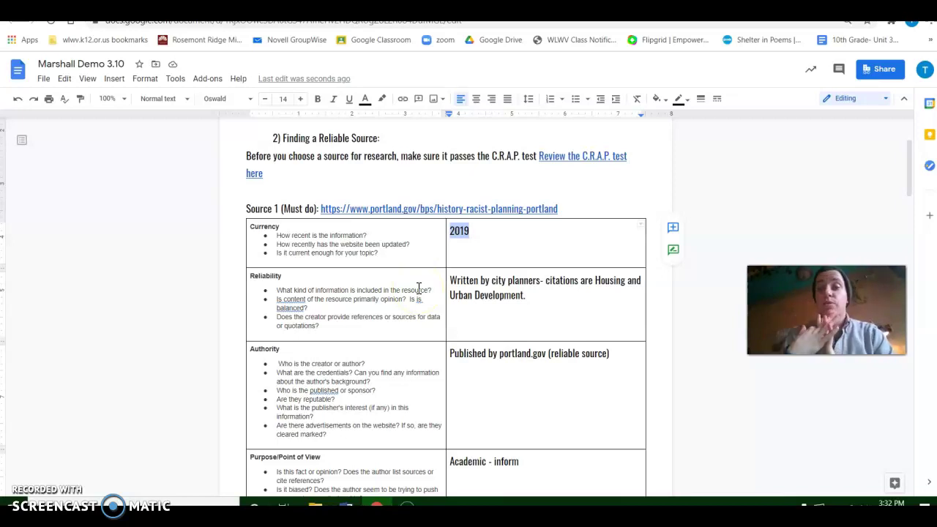
{"action": "left_click", "coordinate": [439, 8]}
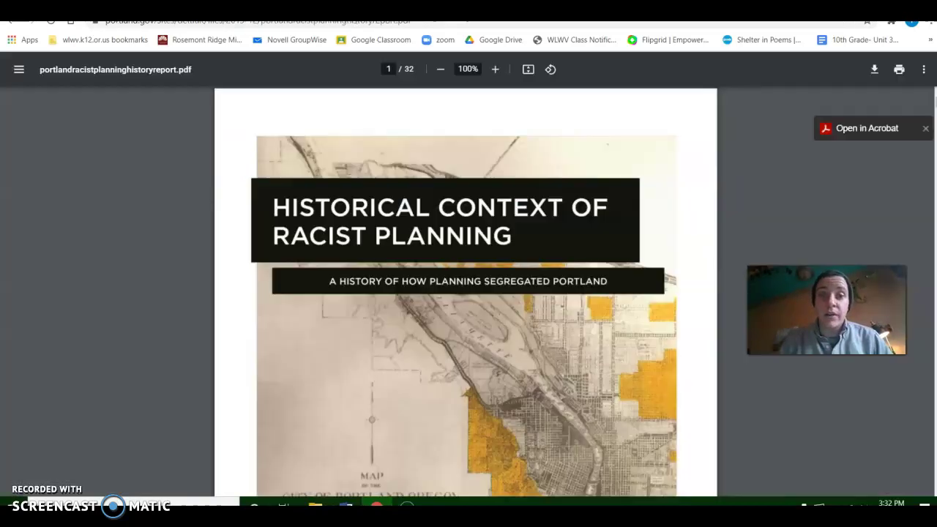
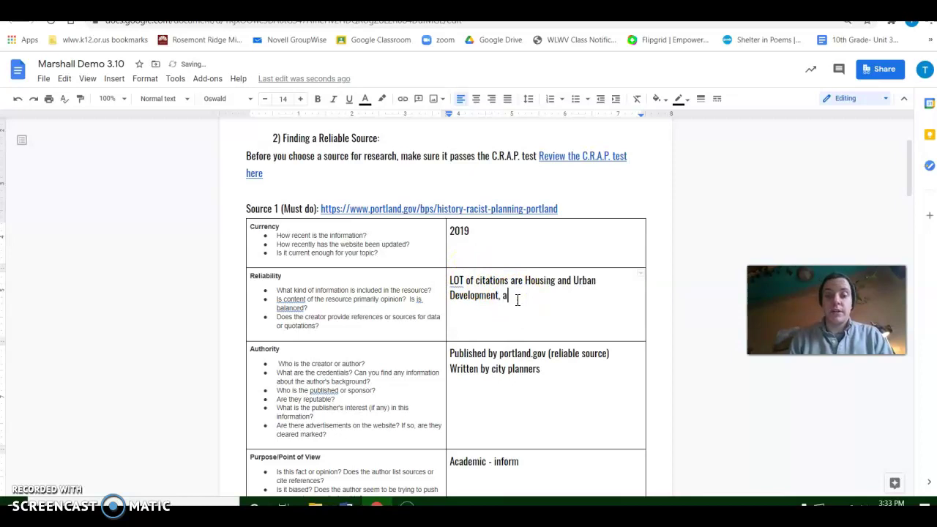
Step: Complete the Source 1 Reliability answer so that it ends with "academic articles"
{"action": "type", "text": "emic articles"}
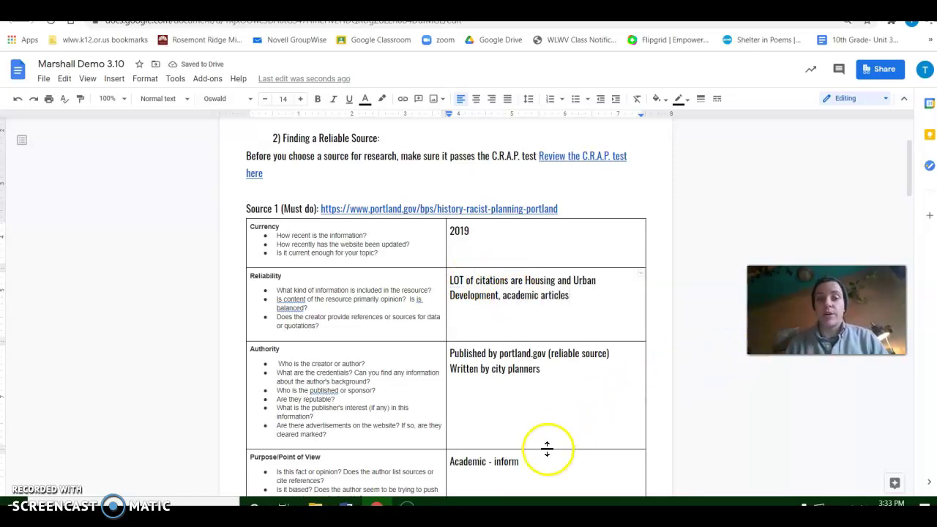
{"action": "left_click_drag", "start_coordinate": [908, 182], "coordinate": [909, 188]}
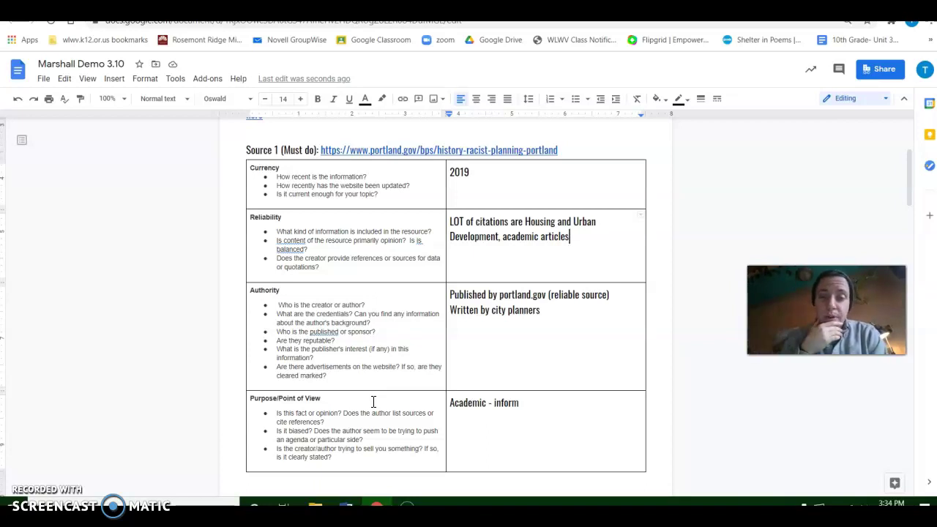
Step: Examine the report's Introduction on page 4 for its point of view and highlight "Exclusionary zoning, racially restrictive covenants"
{"action": "left_click", "coordinate": [469, 6]}
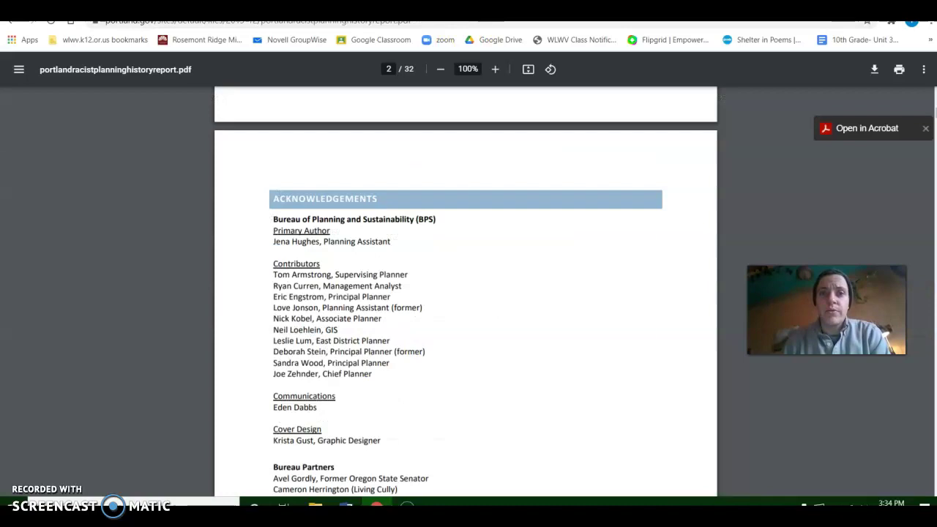
{"action": "left_click_drag", "start_coordinate": [935, 110], "coordinate": [934, 136]}
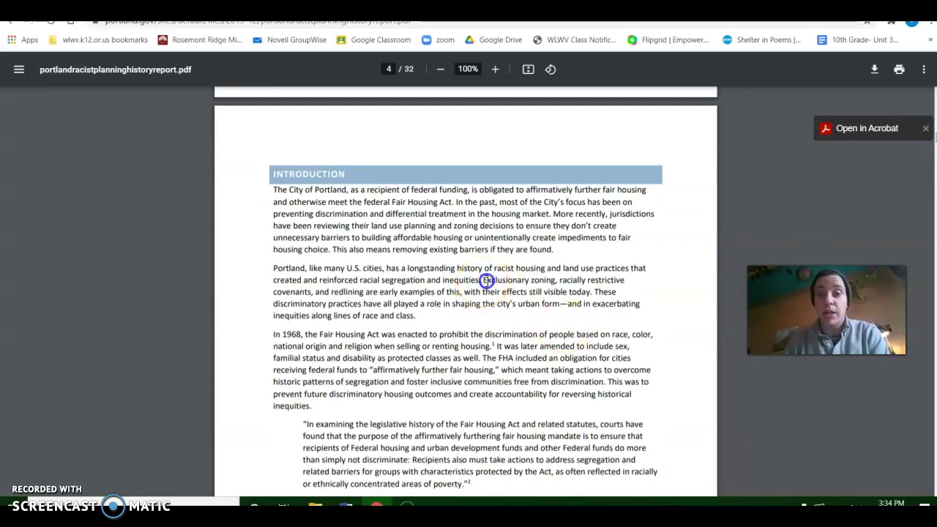
{"action": "left_click_drag", "start_coordinate": [509, 280], "coordinate": [549, 289]}
{"action": "left_click_drag", "start_coordinate": [464, 296], "coordinate": [311, 295]}
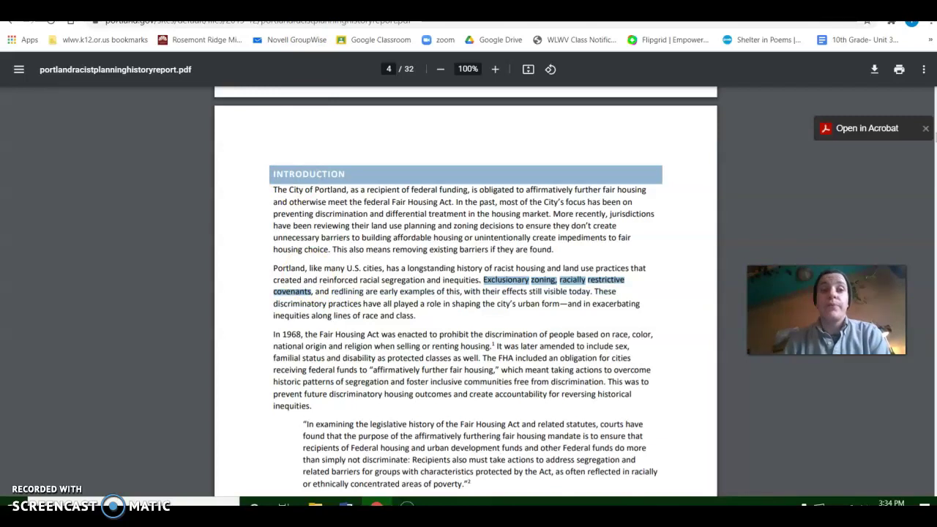
{"action": "left_click", "coordinate": [306, 7]}
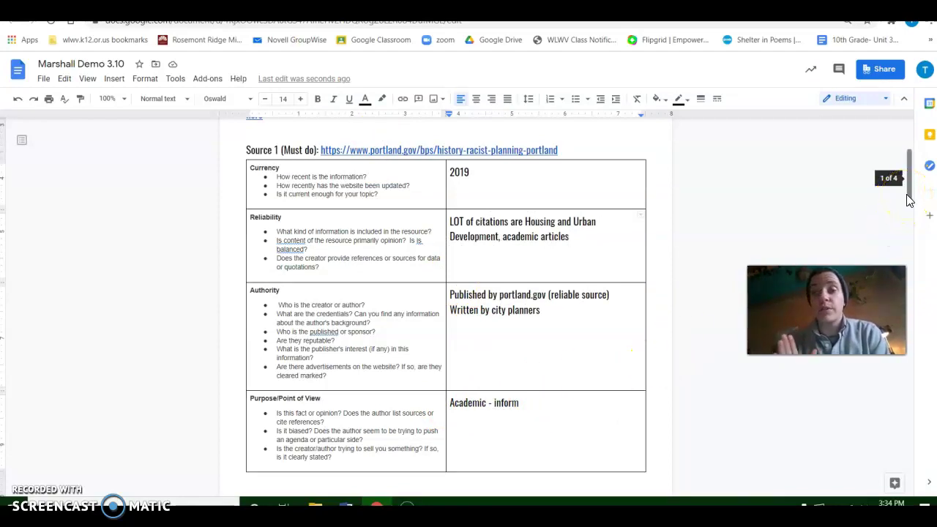
{"action": "left_click", "coordinate": [564, 8]}
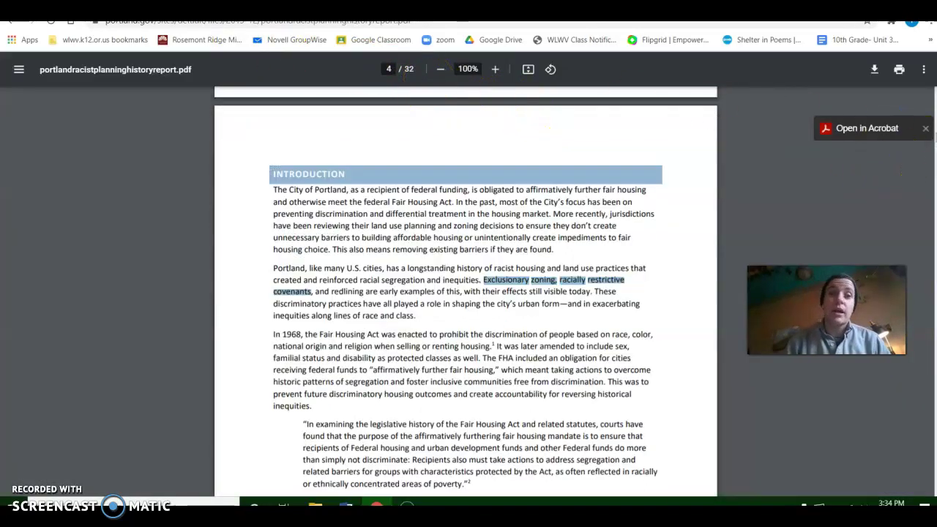
Step: Highlight the medium.com article's title and the matching Purpose/Point of View answer in the document's Source 2 table
{"action": "left_click", "coordinate": [307, 9]}
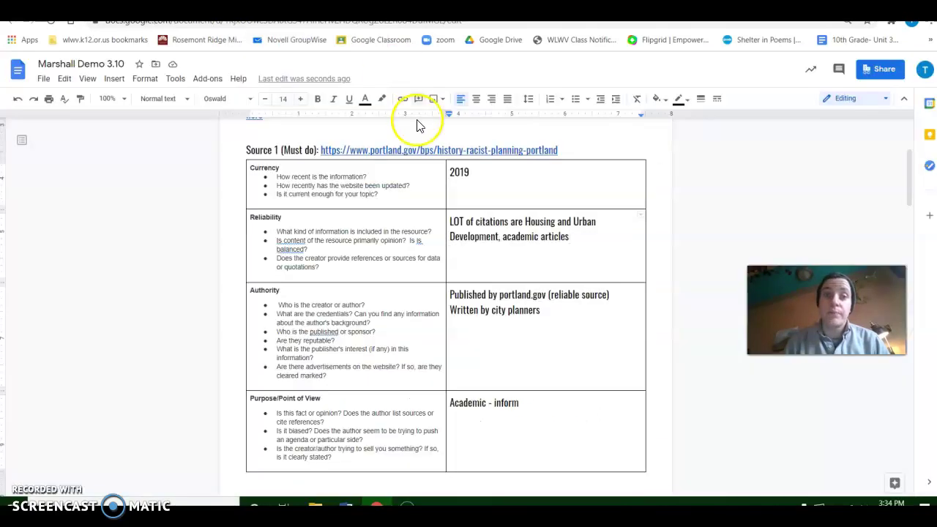
{"action": "left_click_drag", "start_coordinate": [911, 170], "coordinate": [914, 270]}
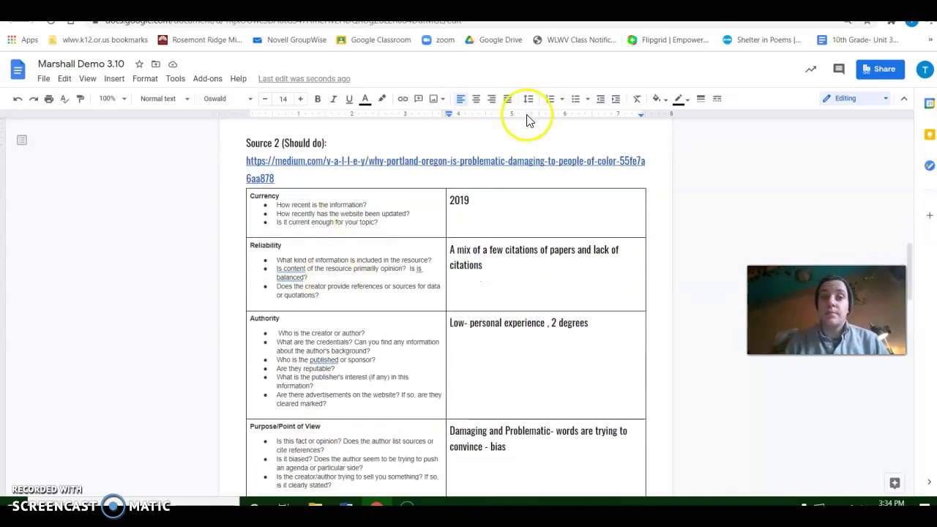
{"action": "left_click", "coordinate": [672, 10]}
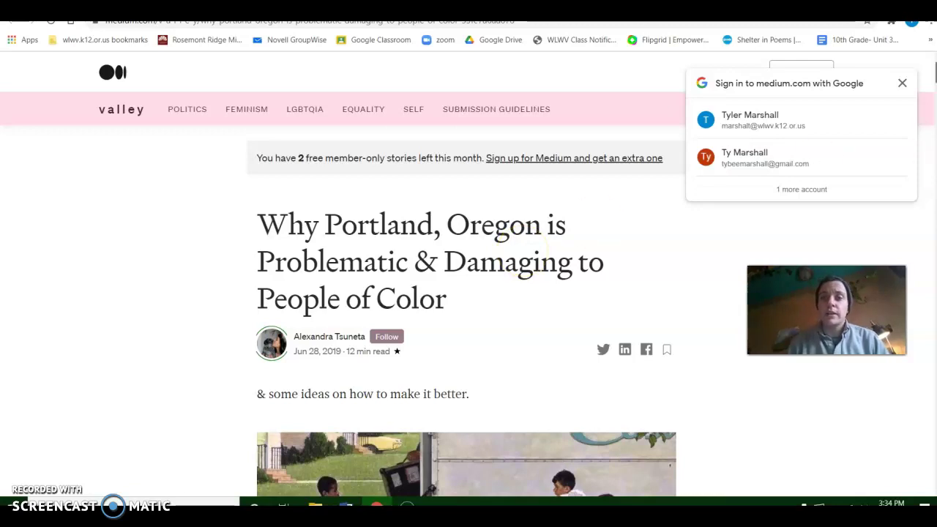
{"action": "scroll", "coordinate": [512, 241], "scroll_direction": "down", "scroll_amount": 1}
{"action": "left_click", "coordinate": [261, 180]}
{"action": "left_click_drag", "start_coordinate": [262, 180], "coordinate": [463, 240]}
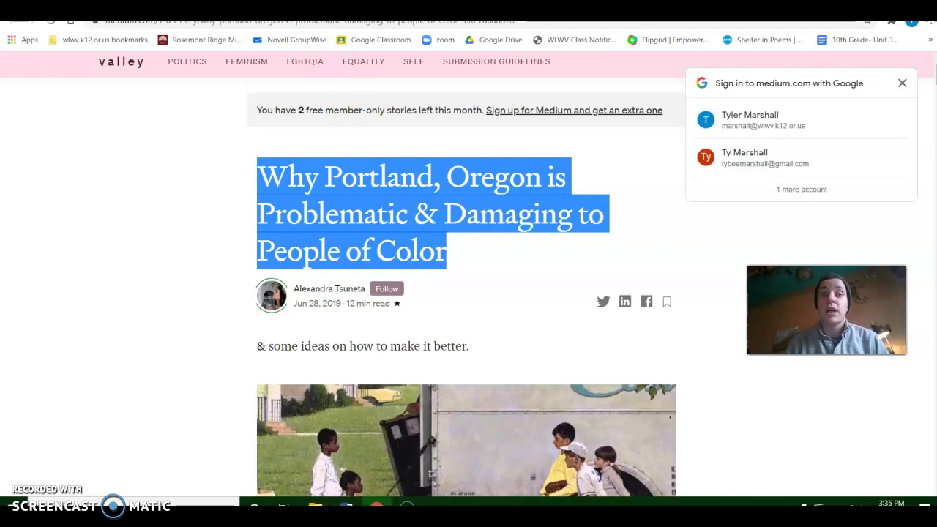
{"action": "left_click", "coordinate": [307, 5]}
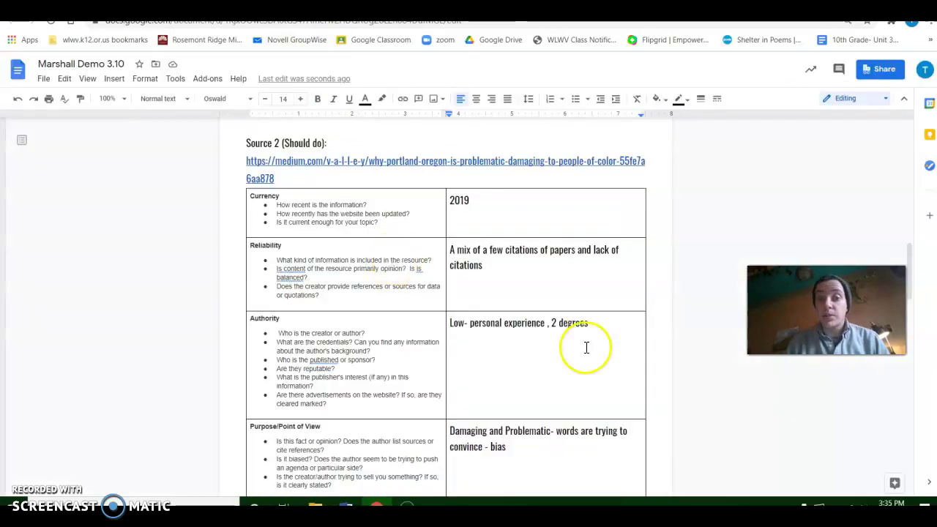
{"action": "left_click_drag", "start_coordinate": [517, 446], "coordinate": [449, 434]}
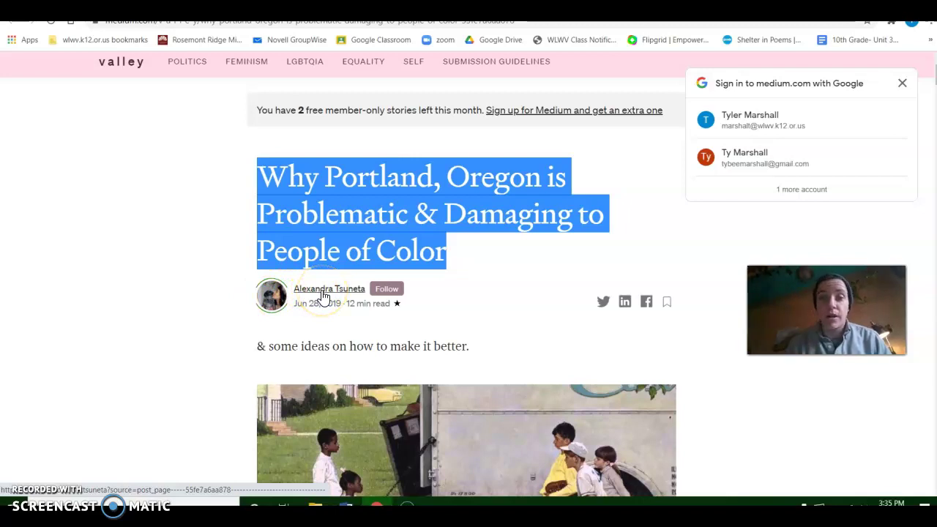
Step: Open the Medium article author's profile and examine the bio and published stories for credentials
{"action": "left_click", "coordinate": [323, 291]}
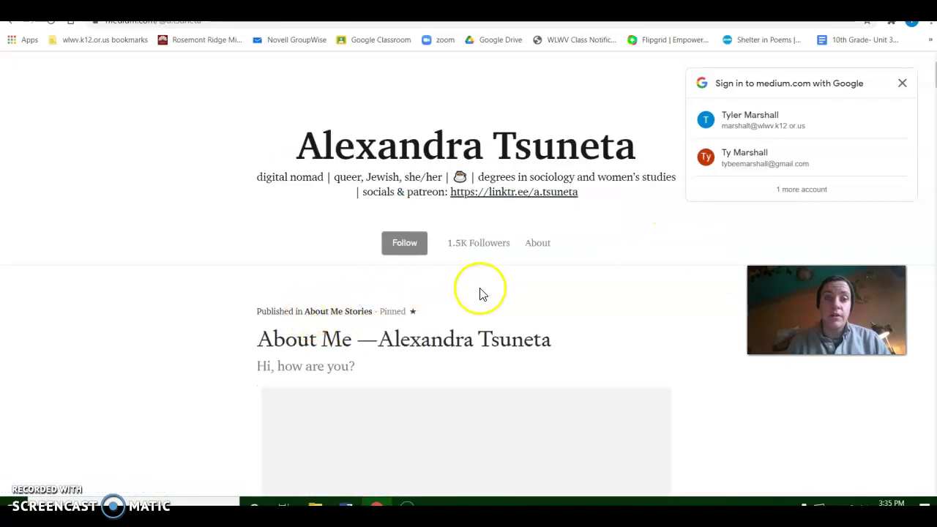
{"action": "scroll", "coordinate": [337, 278], "scroll_direction": "down", "scroll_amount": 1}
{"action": "scroll", "coordinate": [337, 278], "scroll_direction": "down", "scroll_amount": 3}
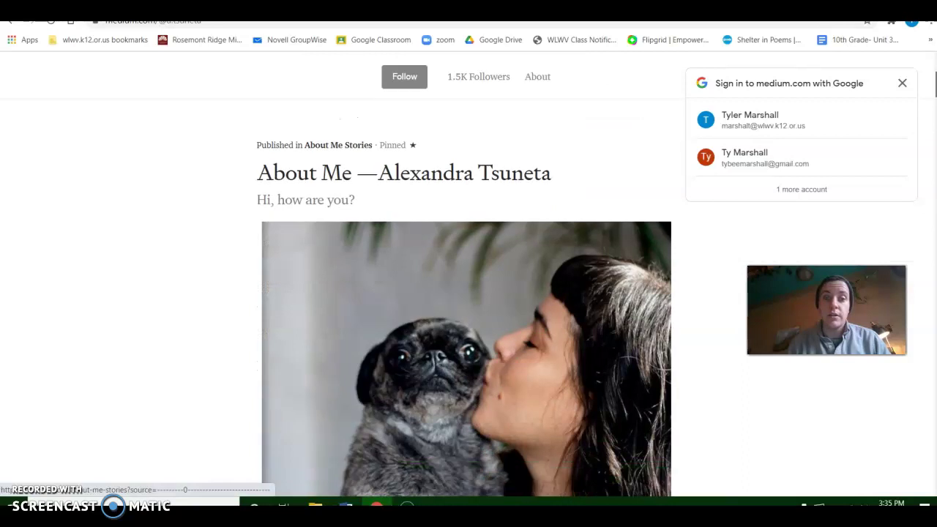
{"action": "scroll", "coordinate": [337, 278], "scroll_direction": "up", "scroll_amount": 1}
{"action": "scroll", "coordinate": [466, 275], "scroll_direction": "down", "scroll_amount": 5}
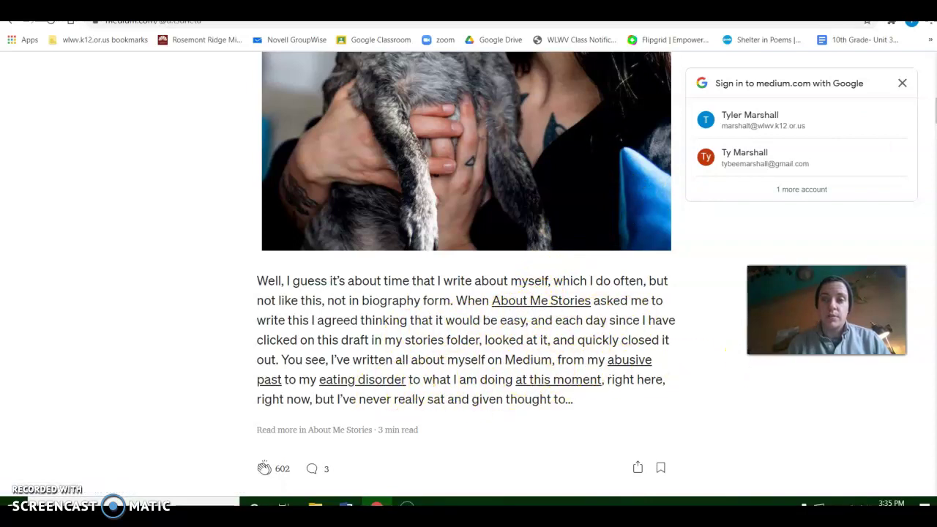
{"action": "scroll", "coordinate": [724, 349], "scroll_direction": "down", "scroll_amount": 4}
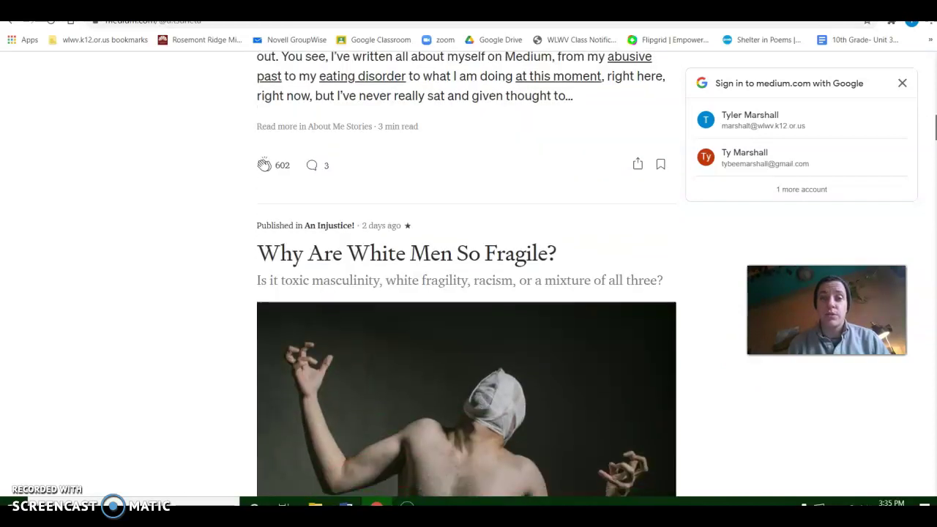
{"action": "scroll", "coordinate": [725, 349], "scroll_direction": "down", "scroll_amount": 6}
{"action": "scroll", "coordinate": [466, 293], "scroll_direction": "up", "scroll_amount": 6}
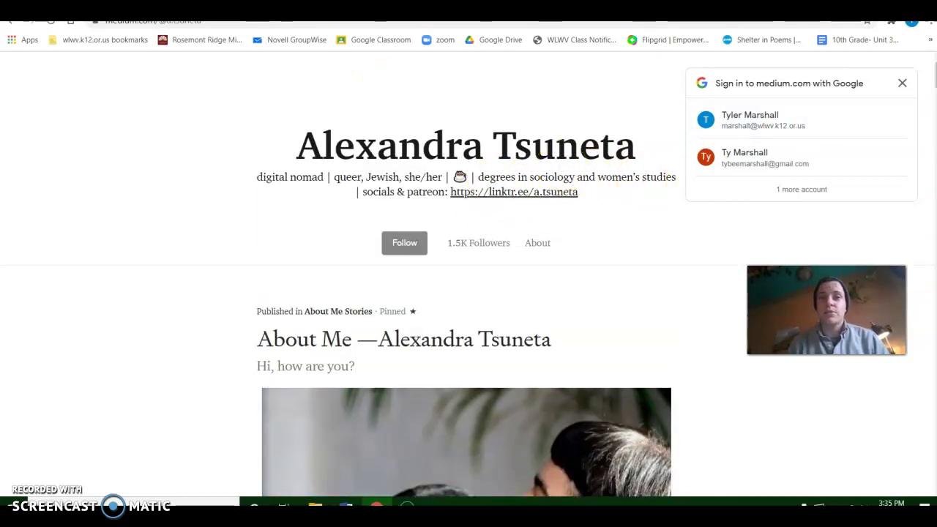
Step: Return to the research document and highlight the Source 2 Authority answer
{"action": "left_click", "coordinate": [293, 8]}
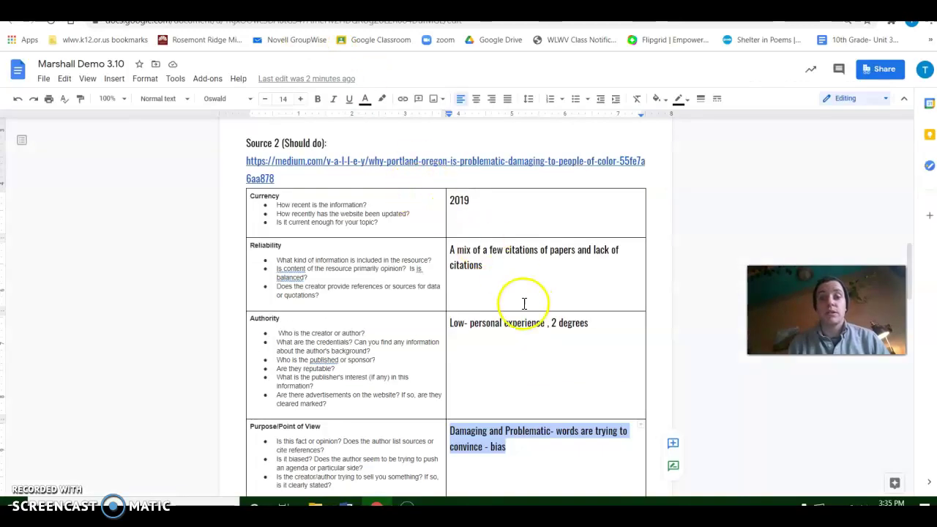
{"action": "left_click", "coordinate": [469, 340]}
{"action": "left_click_drag", "start_coordinate": [449, 322], "coordinate": [599, 322]}
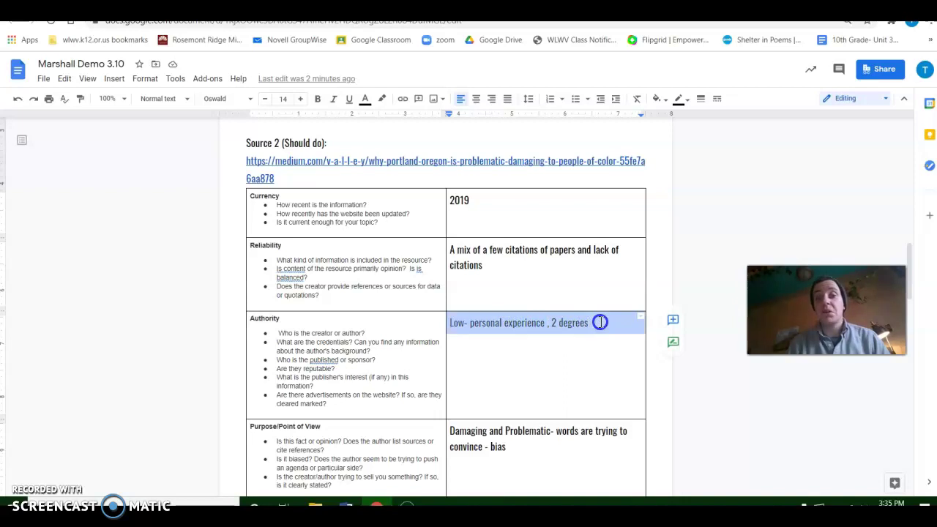
{"action": "left_click", "coordinate": [600, 322]}
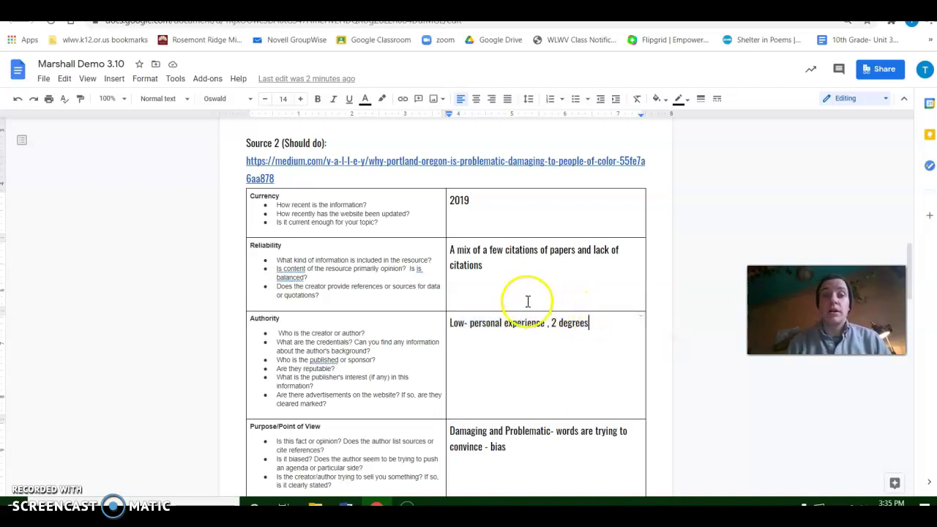
Step: Go back to the Medium article and open its cited link to the Portland African American Leadership Forum's "People's Plan"
{"action": "left_click", "coordinate": [219, 6]}
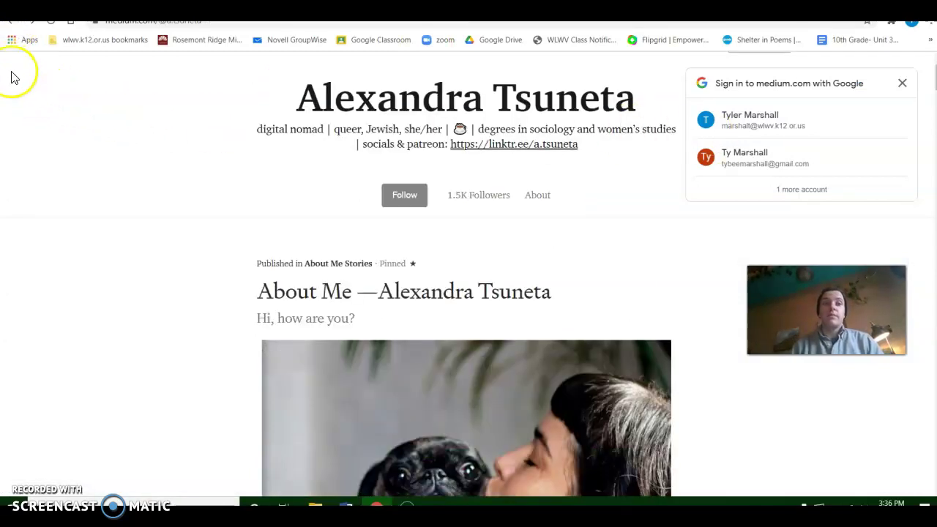
{"action": "left_click", "coordinate": [10, 23]}
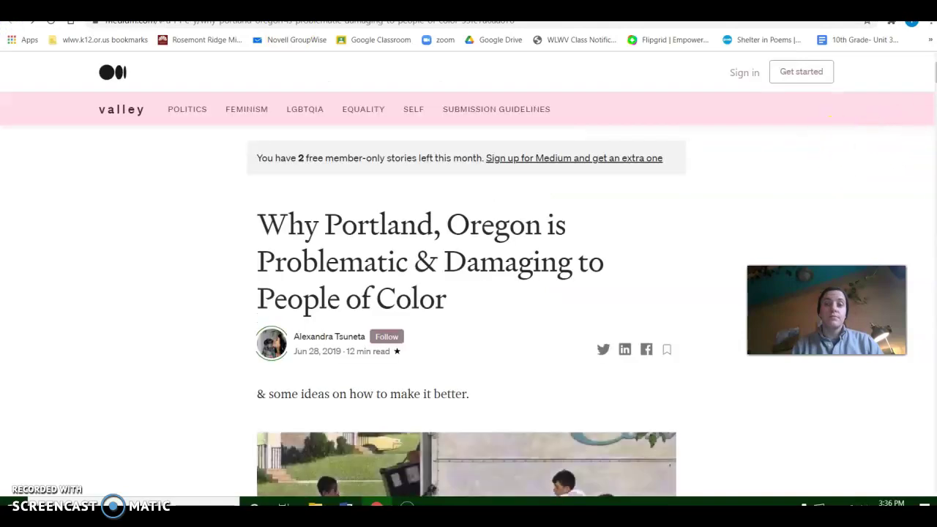
{"action": "scroll", "coordinate": [468, 293], "scroll_direction": "down", "scroll_amount": 7}
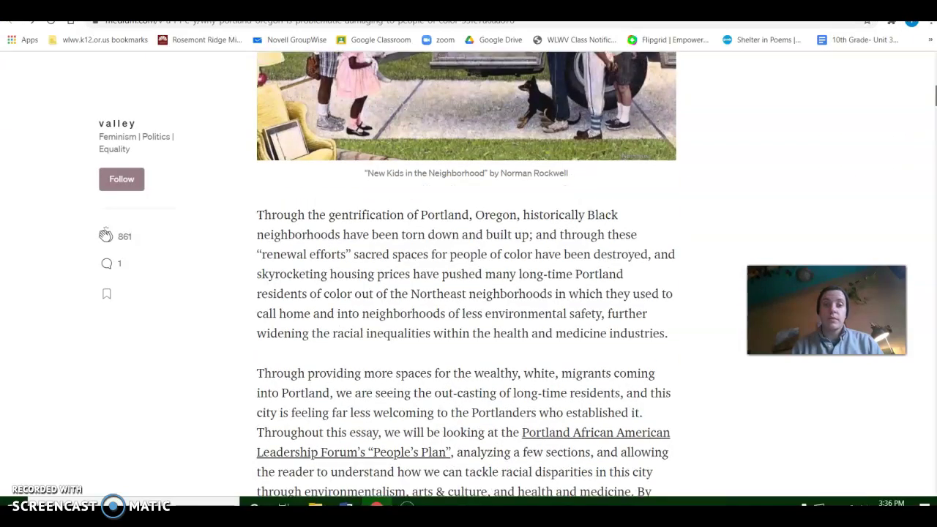
{"action": "scroll", "coordinate": [468, 293], "scroll_direction": "down", "scroll_amount": 2}
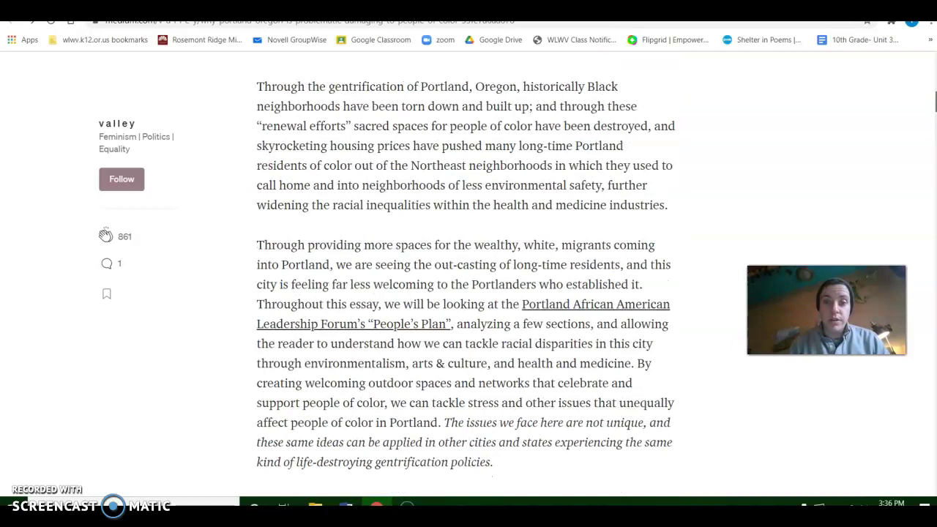
{"action": "scroll", "coordinate": [469, 293], "scroll_direction": "down", "scroll_amount": 2}
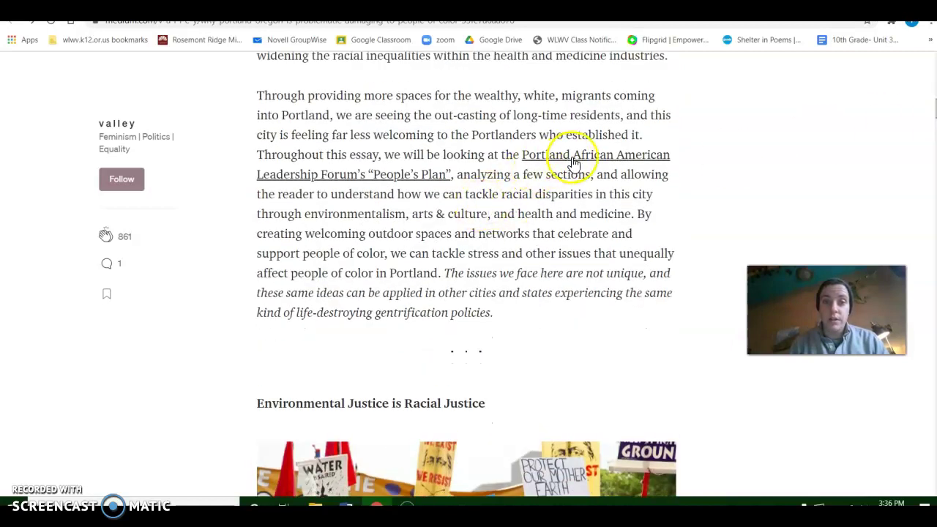
{"action": "left_click", "coordinate": [573, 163]}
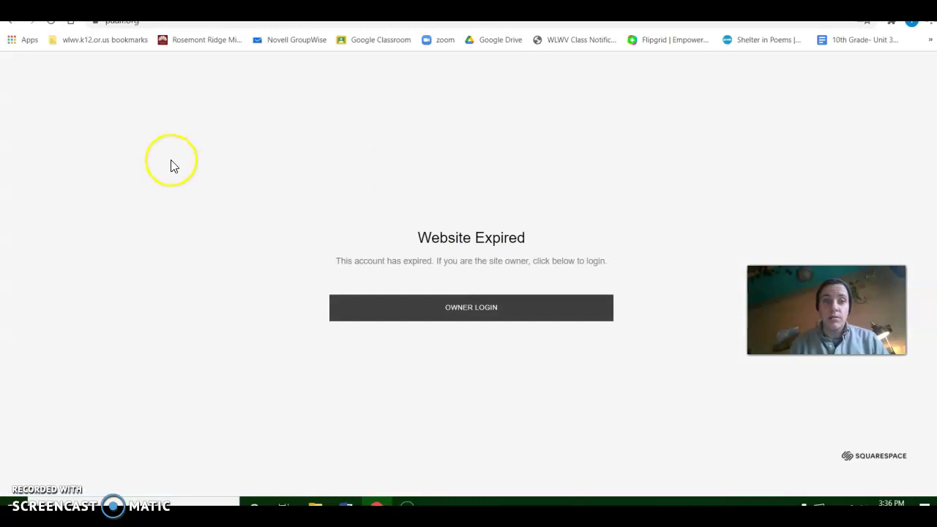
Step: Go back to the Medium article and highlight the passage on the 1962 highway demolition and the 300 homes never replaced
{"action": "left_click", "coordinate": [9, 22]}
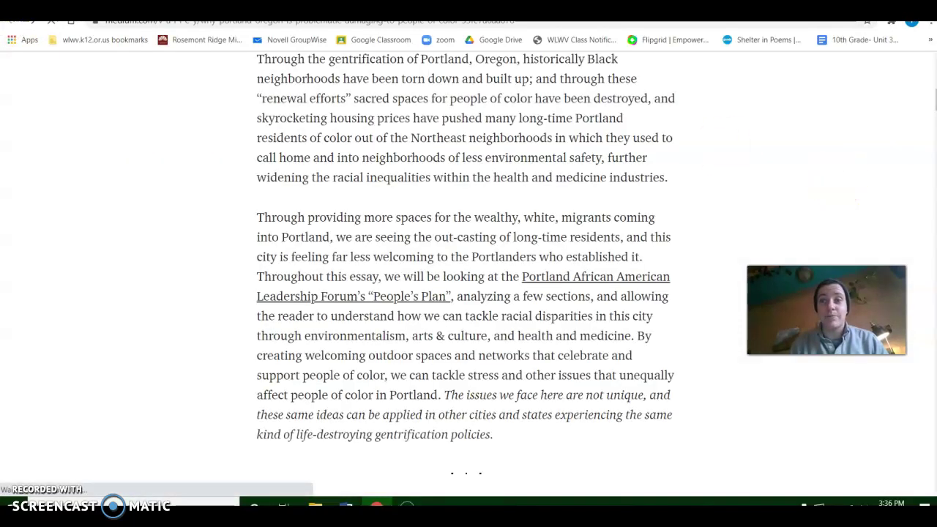
{"action": "scroll", "coordinate": [466, 275], "scroll_direction": "up", "scroll_amount": 8}
{"action": "scroll", "coordinate": [466, 275], "scroll_direction": "down", "scroll_amount": 12}
{"action": "scroll", "coordinate": [467, 274], "scroll_direction": "down", "scroll_amount": 8}
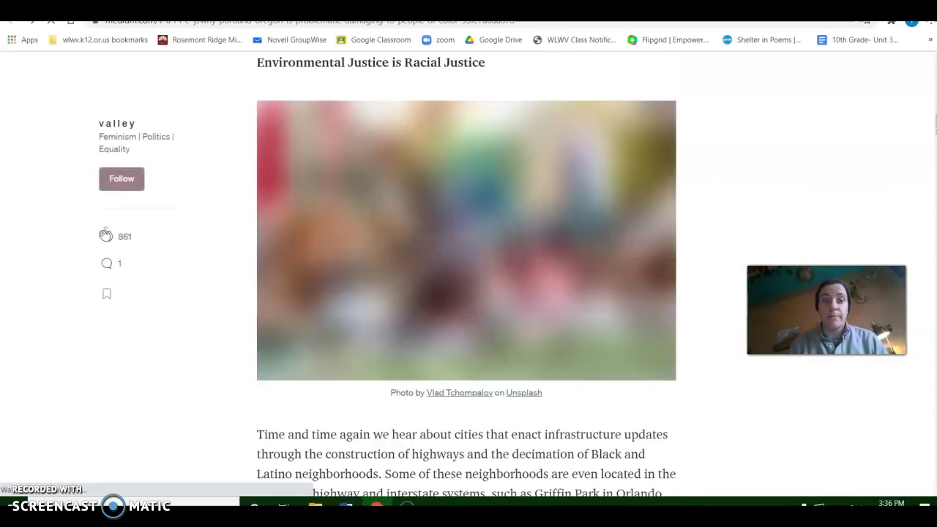
{"action": "scroll", "coordinate": [433, 293], "scroll_direction": "down", "scroll_amount": 2}
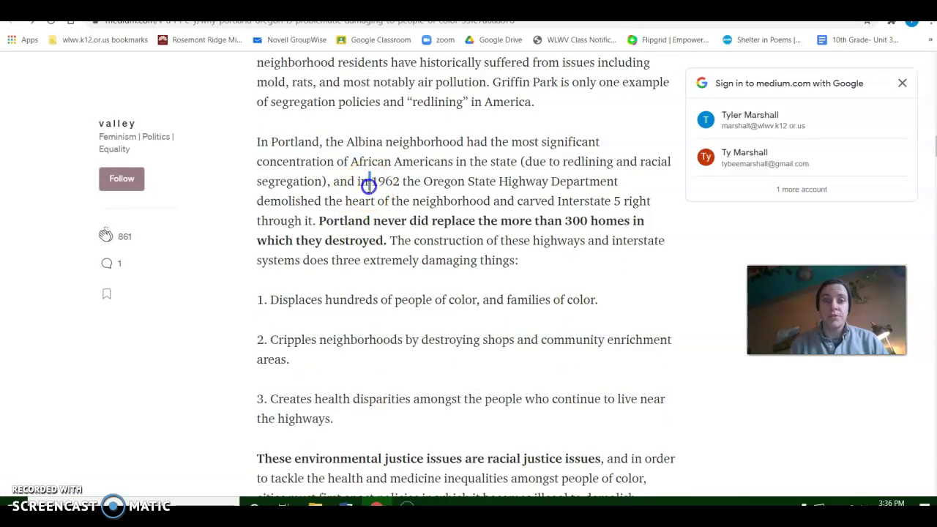
{"action": "left_click_drag", "start_coordinate": [371, 183], "coordinate": [399, 236]}
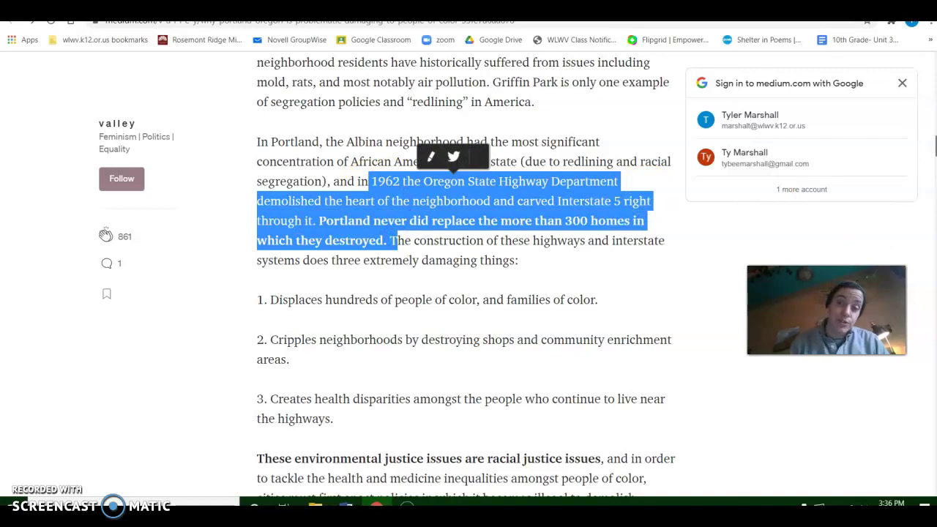
{"action": "scroll", "coordinate": [466, 278], "scroll_direction": "down", "scroll_amount": 1}
{"action": "scroll", "coordinate": [467, 274], "scroll_direction": "down", "scroll_amount": 1}
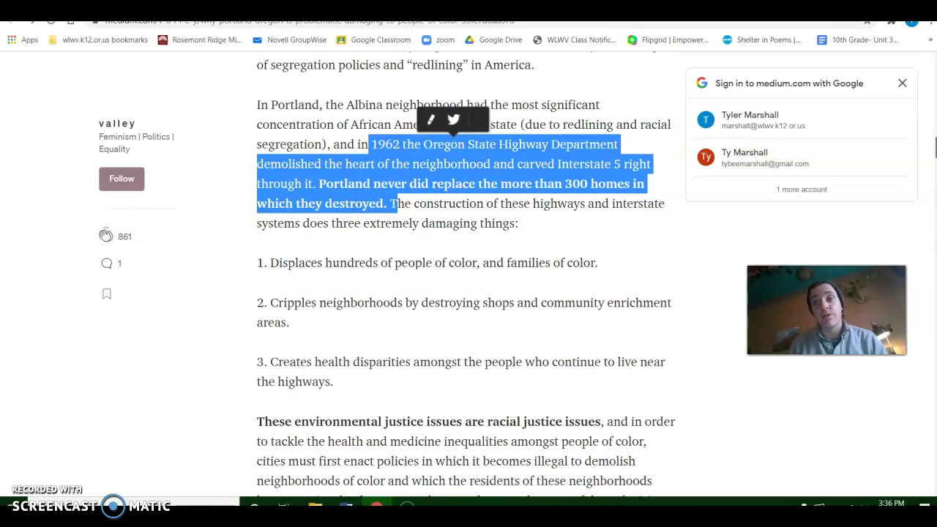
{"action": "scroll", "coordinate": [466, 274], "scroll_direction": "down", "scroll_amount": 5}
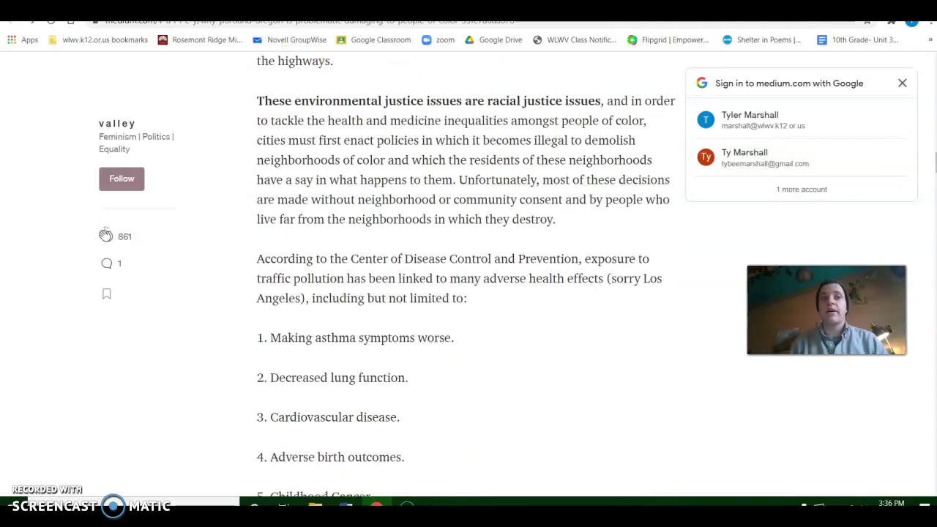
Step: Return to the research document and shorten the Source 2 Reliability answer to "lack of citations- low"
{"action": "key", "text": "ctrl+Tab"}
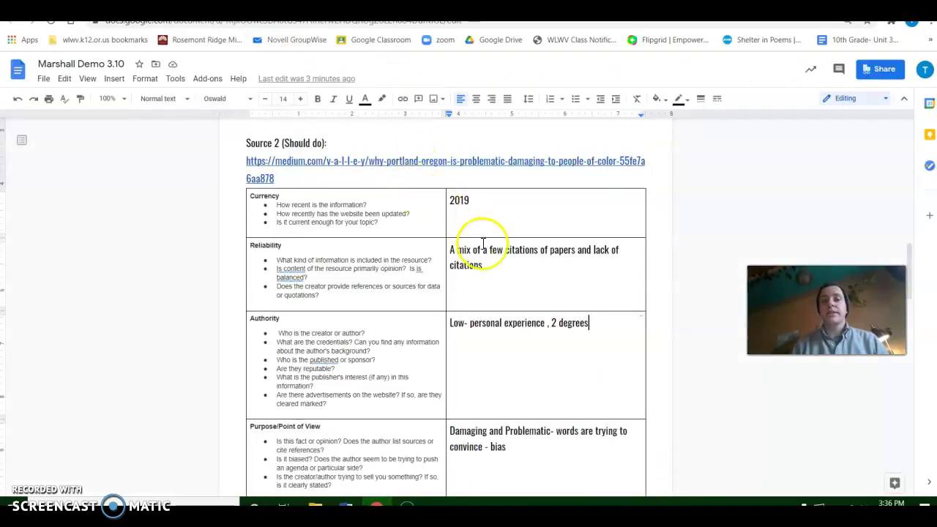
{"action": "left_click", "coordinate": [509, 266]}
{"action": "left_click_drag", "start_coordinate": [509, 265], "coordinate": [593, 250]}
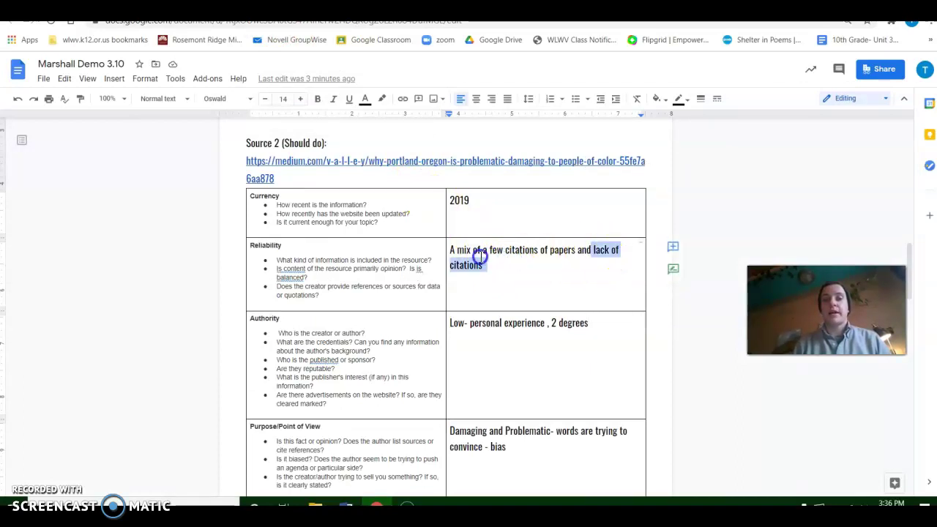
{"action": "left_click_drag", "start_coordinate": [480, 257], "coordinate": [449, 254]}
{"action": "key", "text": "BackSpace"}
{"action": "left_click", "coordinate": [522, 250]}
{"action": "type", "text": "- low"}
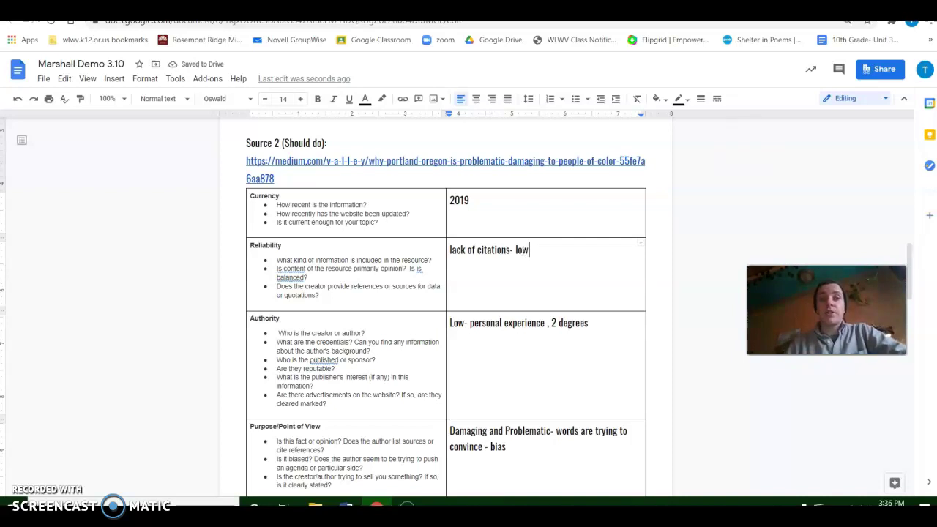
Step: Check the publication date of The Skanner's "Mapping Segregation in Portland" article and enter 2018 as the Source 3 Currency answer
{"action": "left_click_drag", "start_coordinate": [912, 256], "coordinate": [911, 369]}
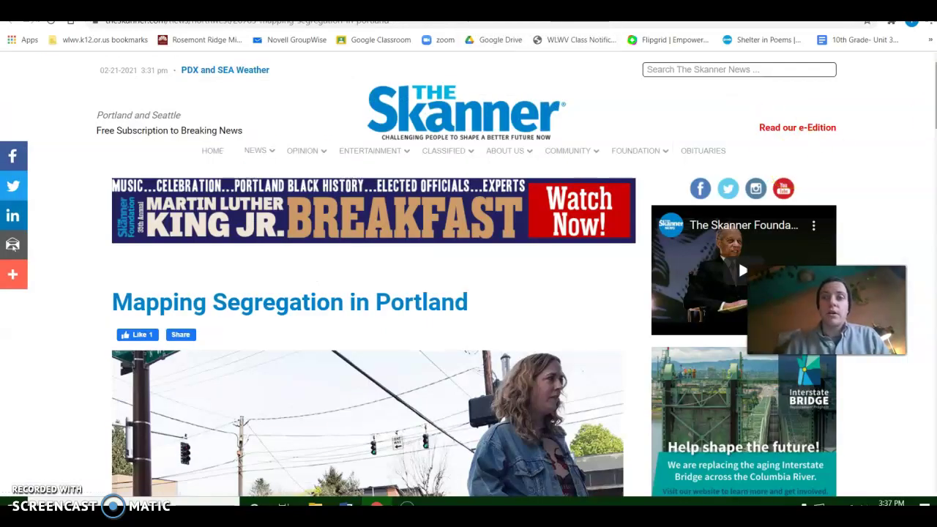
{"action": "scroll", "coordinate": [241, 212], "scroll_direction": "down", "scroll_amount": 2}
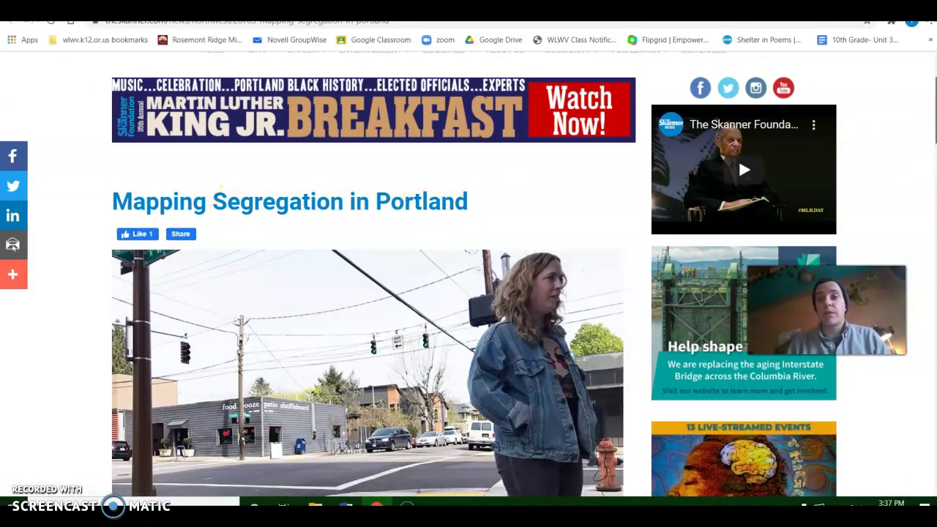
{"action": "scroll", "coordinate": [915, 174], "scroll_direction": "down", "scroll_amount": 3}
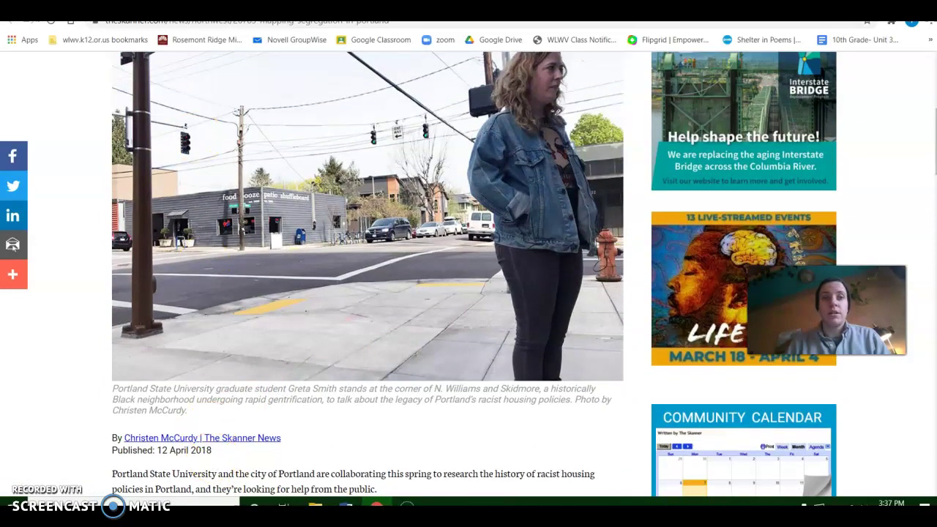
{"action": "key", "text": "ctrl+shift+Tab"}
{"action": "left_click", "coordinate": [495, 199]}
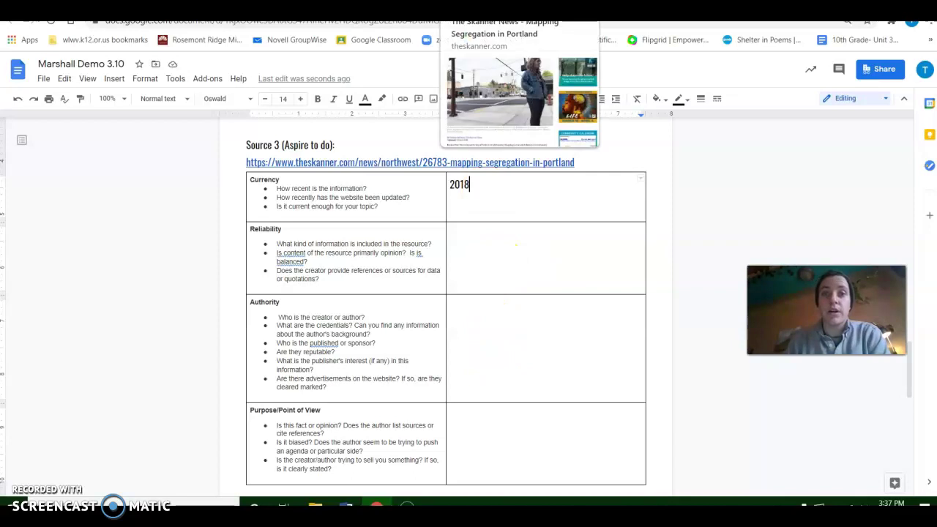
Step: Follow the Skanner article's author link and look through the news staff list for the author's credentials
{"action": "left_click", "coordinate": [492, 3]}
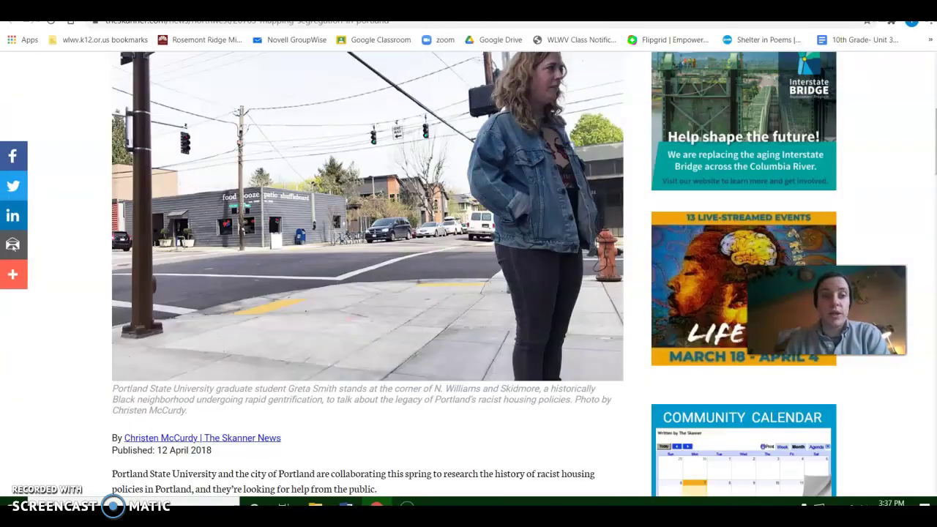
{"action": "left_click", "coordinate": [160, 443]}
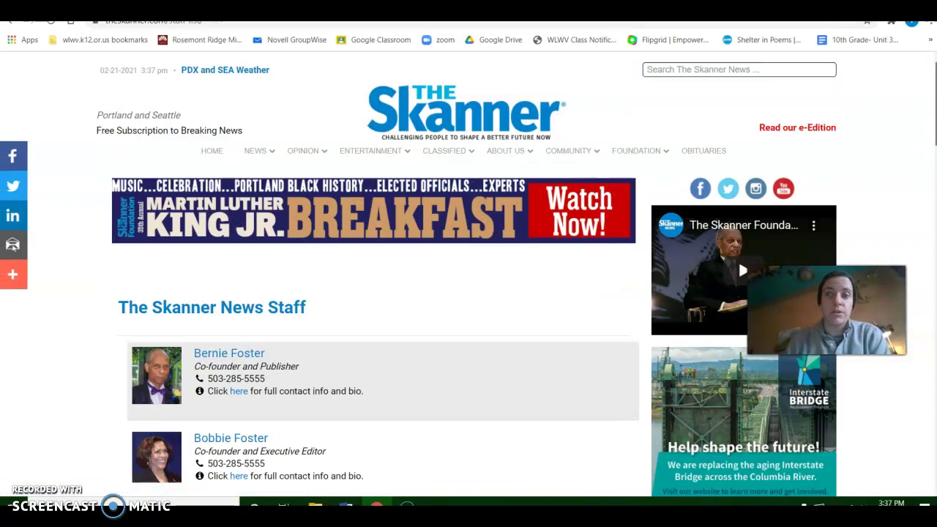
{"action": "scroll", "coordinate": [922, 183], "scroll_direction": "down", "scroll_amount": 5}
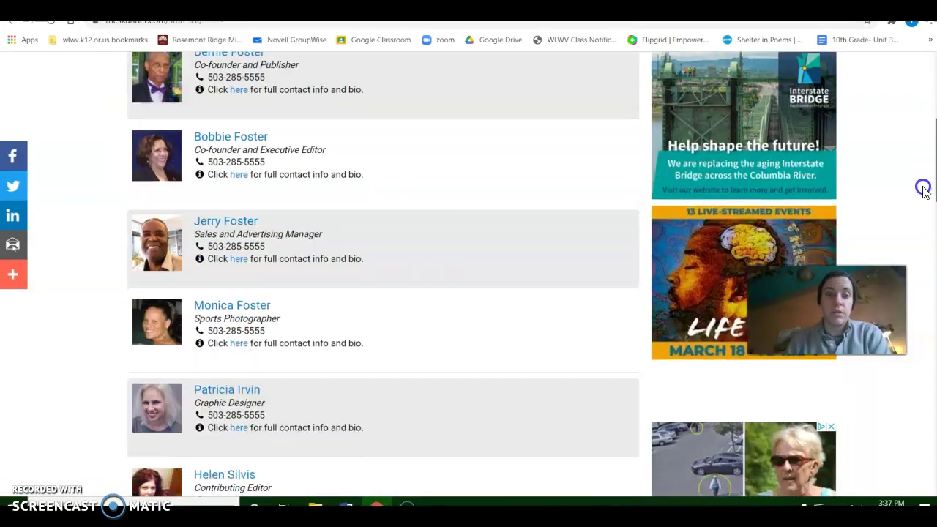
{"action": "scroll", "coordinate": [917, 210], "scroll_direction": "down", "scroll_amount": 6}
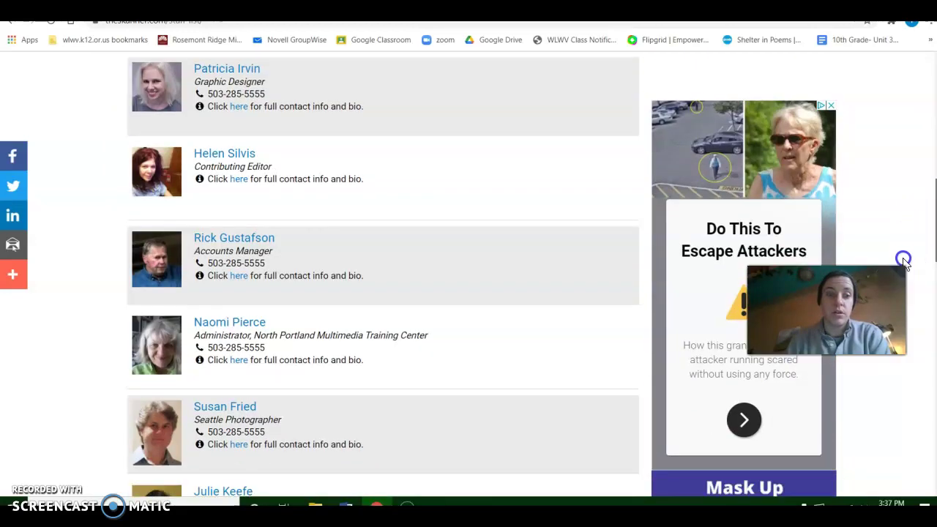
{"action": "scroll", "coordinate": [893, 374], "scroll_direction": "down", "scroll_amount": 6}
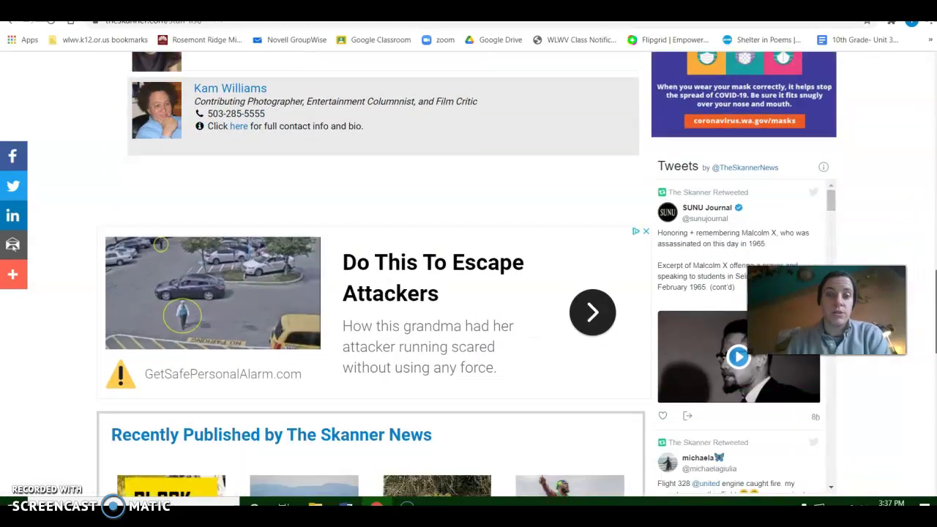
{"action": "scroll", "coordinate": [893, 375], "scroll_direction": "down", "scroll_amount": 4}
{"action": "scroll", "coordinate": [889, 416], "scroll_direction": "up", "scroll_amount": 6}
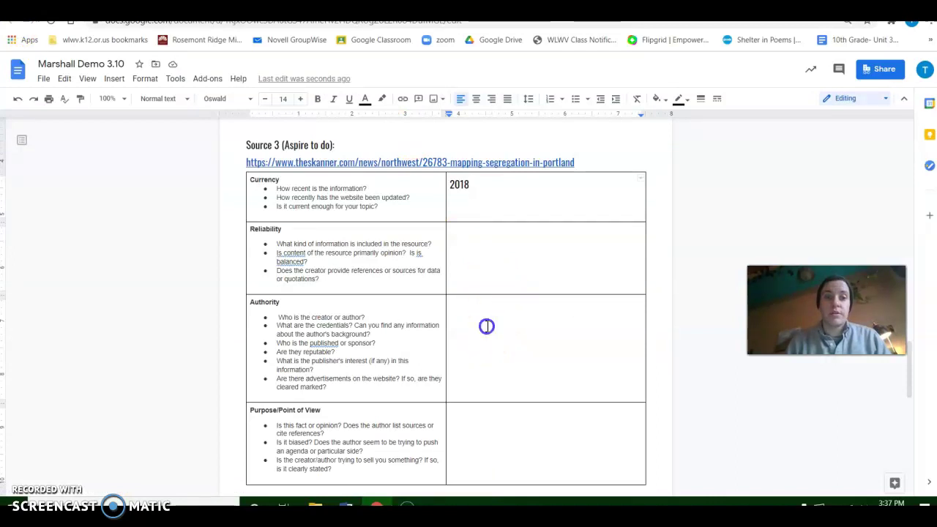
Step: Enter "Part time reporter- unable to find other credentials" as the Source 3 Authority answer in the research document
{"action": "left_click", "coordinate": [487, 325]}
{"action": "type", "text": "pa"}
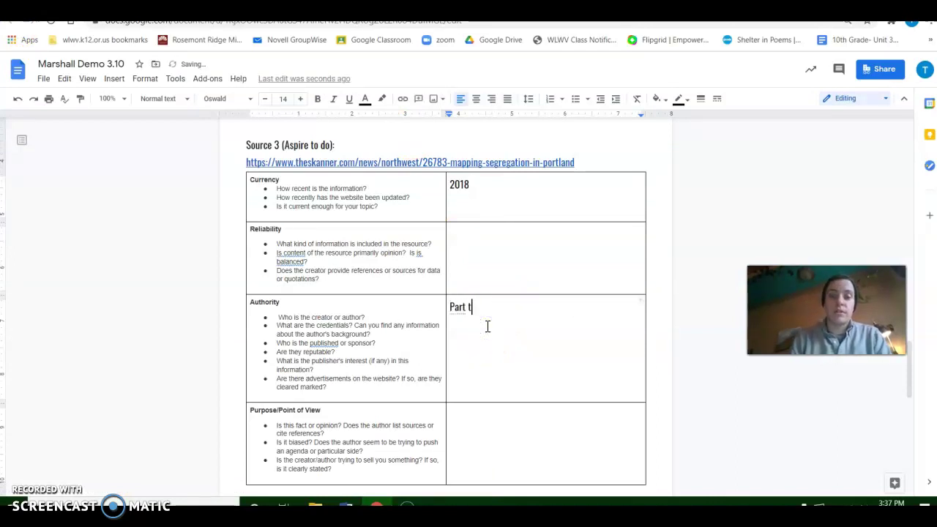
{"action": "type", "text": "rt time reporter"}
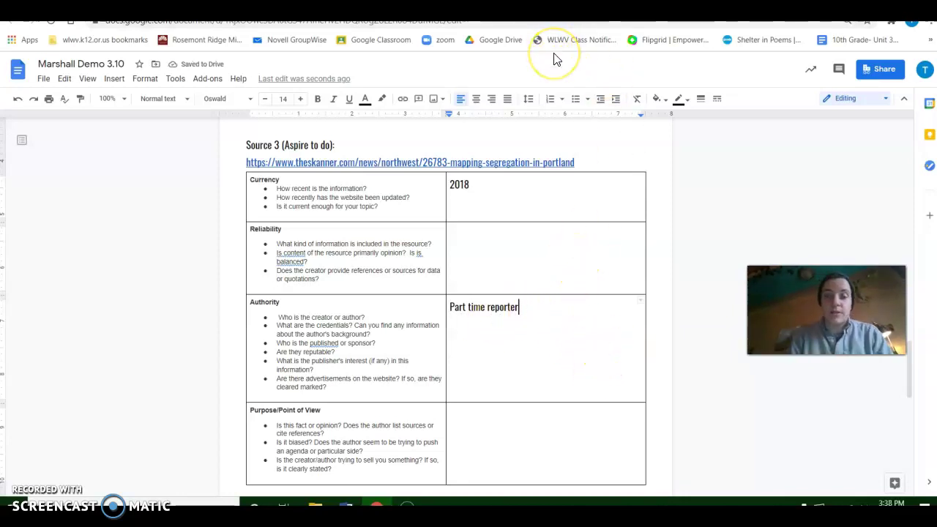
{"action": "type", "text": "- una"}
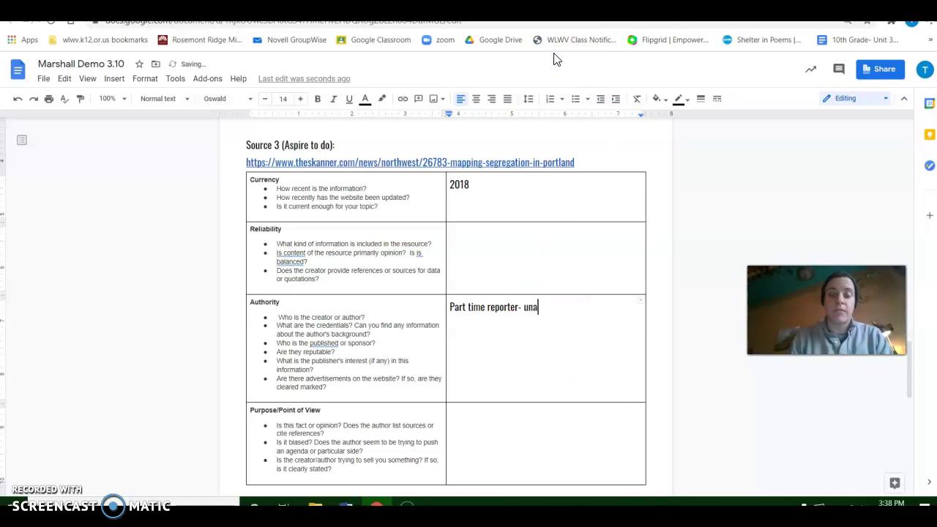
{"action": "type", "text": "ble to find other credentials"}
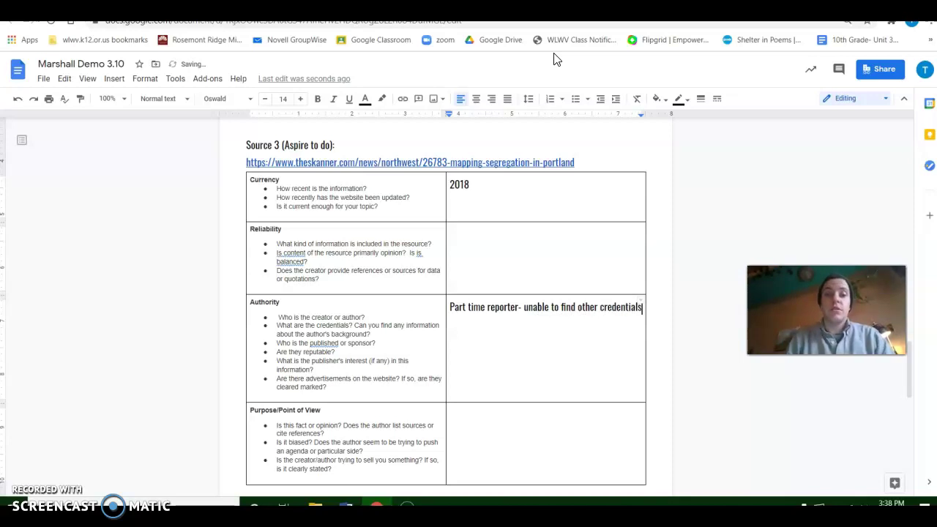
Step: Return to the Skanner article, read its opening paragraphs, and open the linked interactive map of restrictive covenants
{"action": "left_click", "coordinate": [524, 7]}
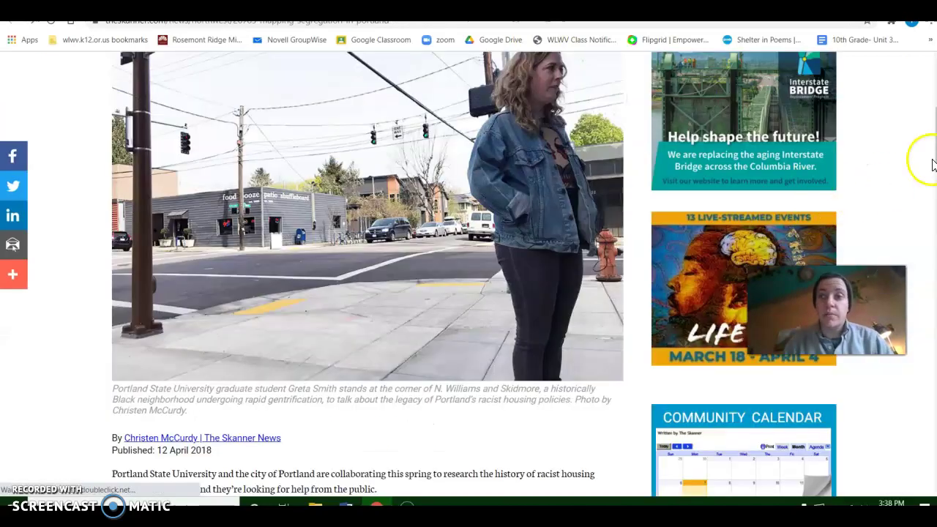
{"action": "scroll", "coordinate": [932, 164], "scroll_direction": "down", "scroll_amount": 3}
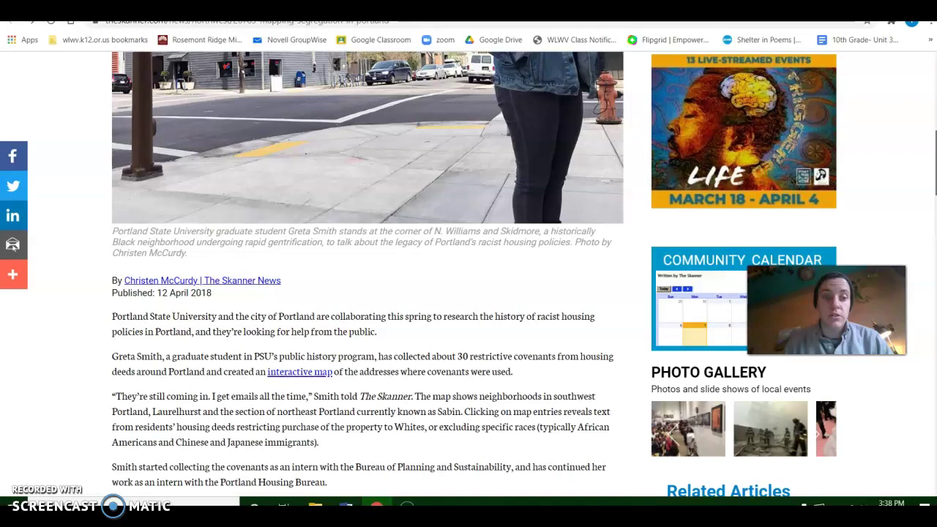
{"action": "scroll", "coordinate": [474, 277], "scroll_direction": "down", "scroll_amount": 3}
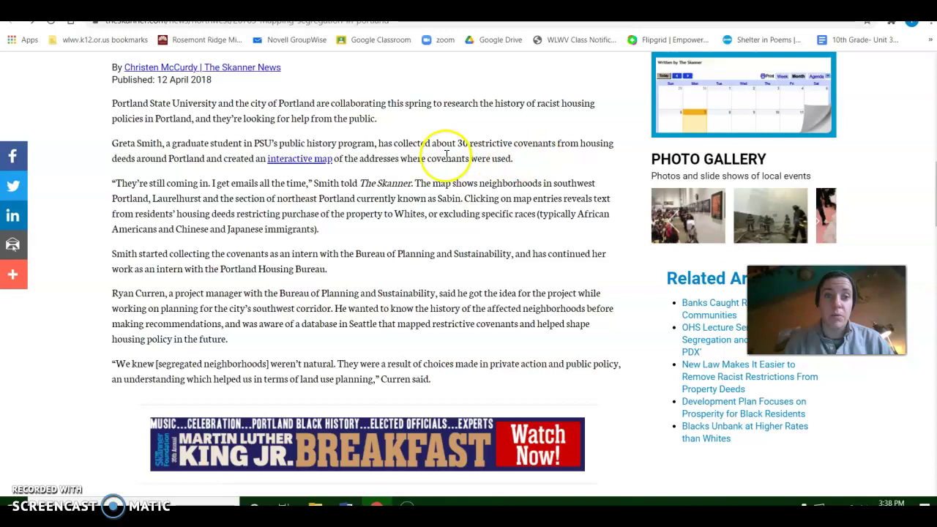
{"action": "left_click", "coordinate": [295, 162]}
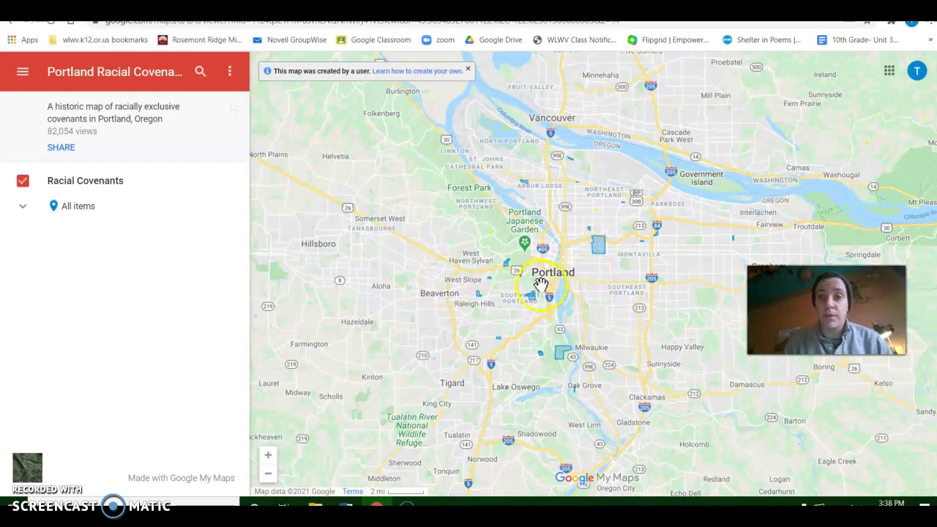
Step: View the Laurelhurst covenant on the map, highlight the excluded races in its restriction text, and close its details
{"action": "left_click", "coordinate": [599, 252]}
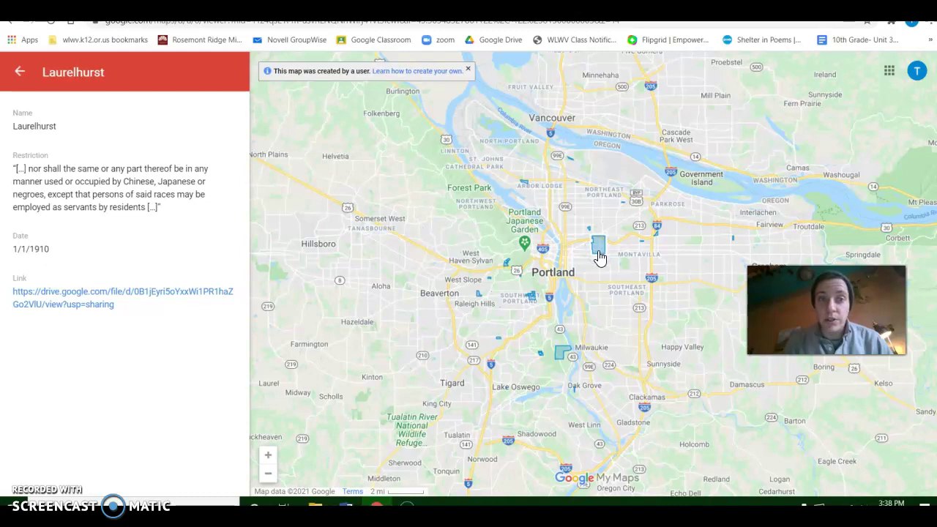
{"action": "double_click", "coordinate": [141, 181]}
{"action": "left_click_drag", "start_coordinate": [144, 177], "coordinate": [131, 199]}
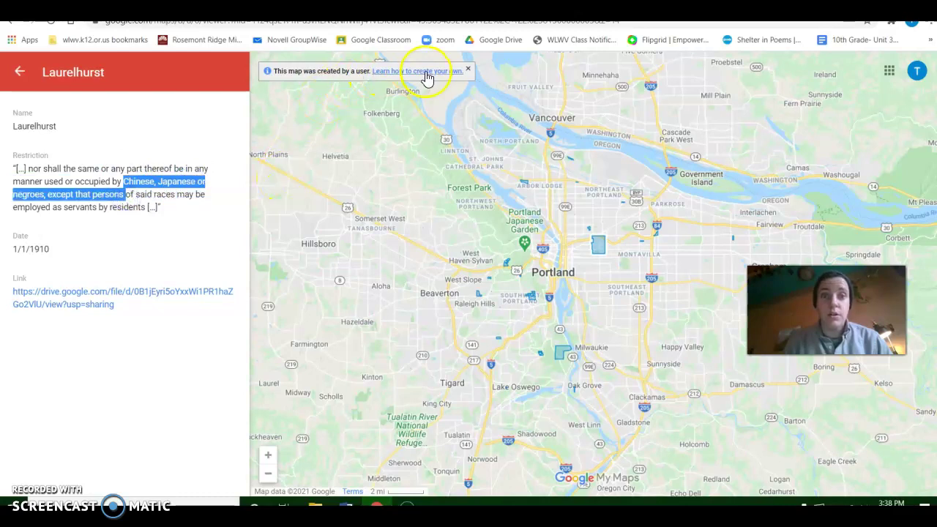
{"action": "left_click", "coordinate": [17, 74]}
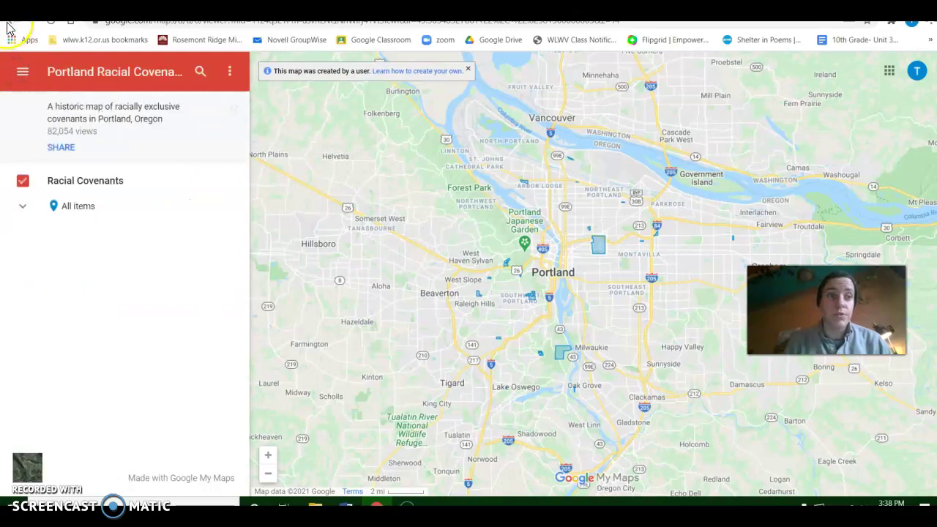
Step: Go back to the Skanner article, examine its remaining quotes and cited links for reliability, and return to the research document
{"action": "left_click", "coordinate": [542, 256]}
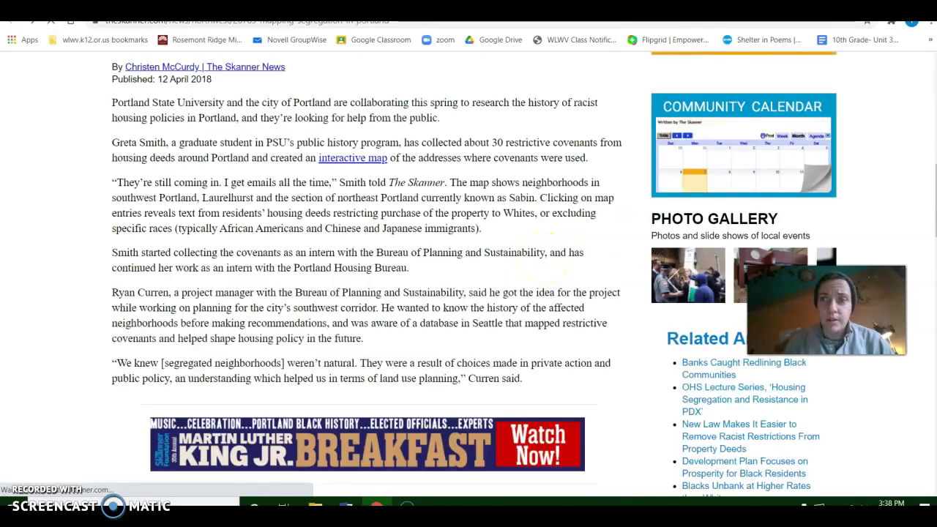
{"action": "scroll", "coordinate": [366, 278], "scroll_direction": "down", "scroll_amount": 4}
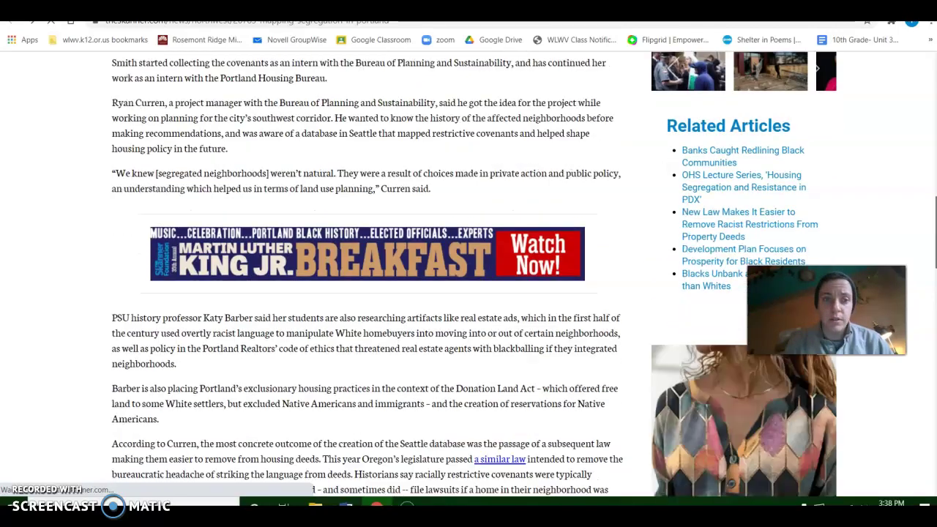
{"action": "scroll", "coordinate": [366, 278], "scroll_direction": "down", "scroll_amount": 2}
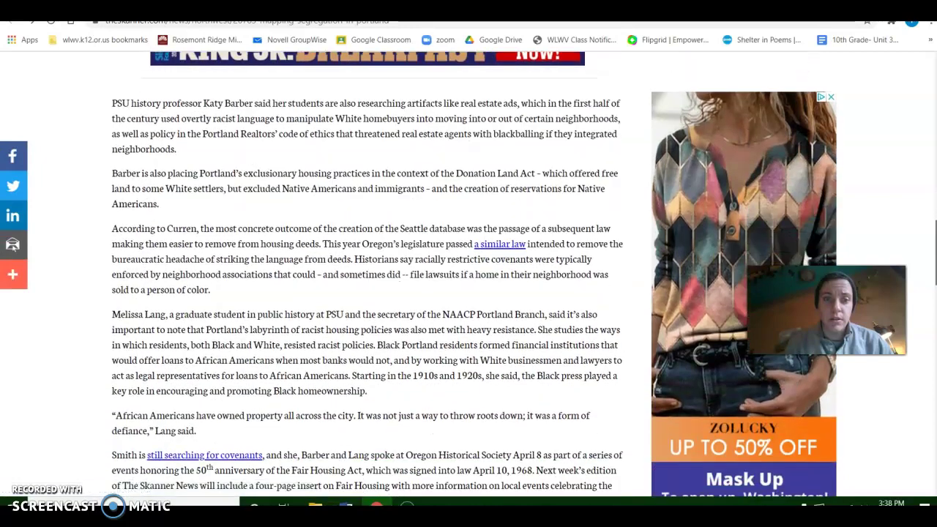
{"action": "scroll", "coordinate": [366, 278], "scroll_direction": "down", "scroll_amount": 2}
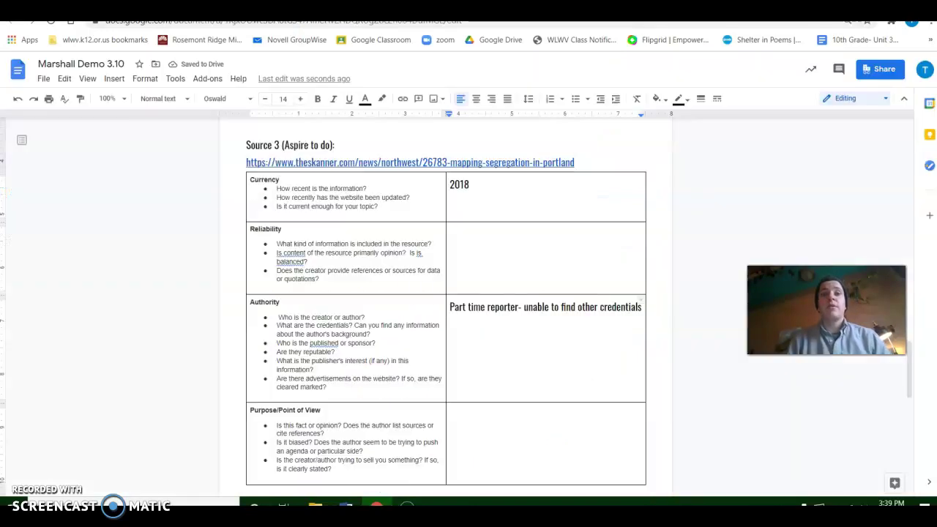
{"action": "left_click", "coordinate": [366, 7]}
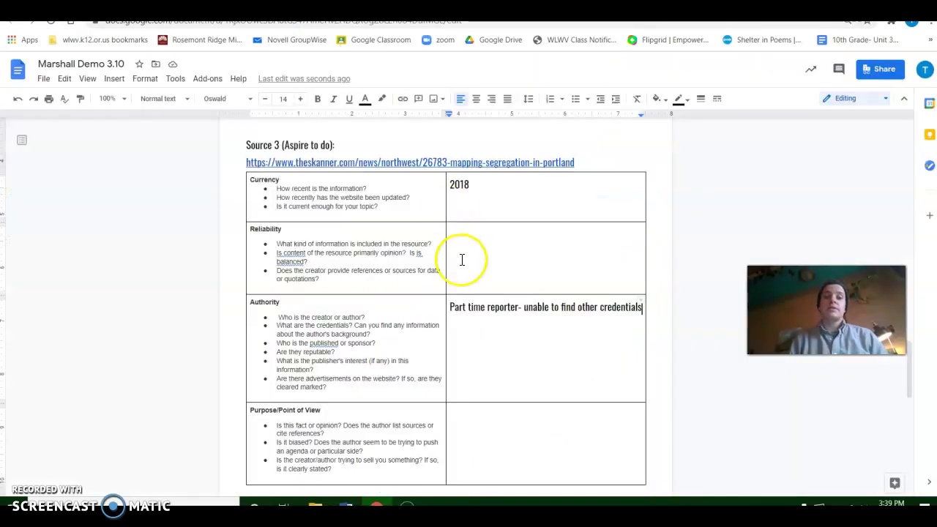
Step: Enter "Oregon historical society, graduate students" as the Source 3 Reliability answer
{"action": "left_click", "coordinate": [478, 234]}
{"action": "type", "text": "oregon"}
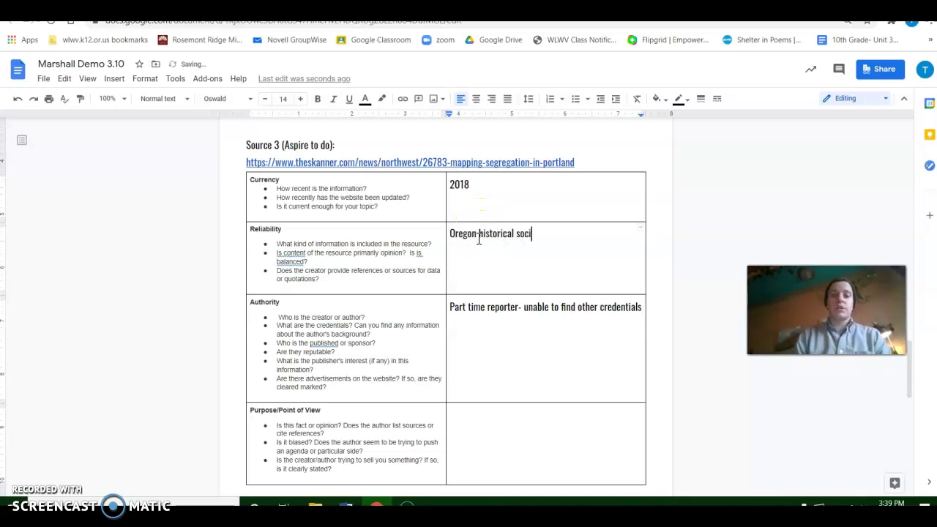
{"action": "type", "text": " historical society, graduate students"}
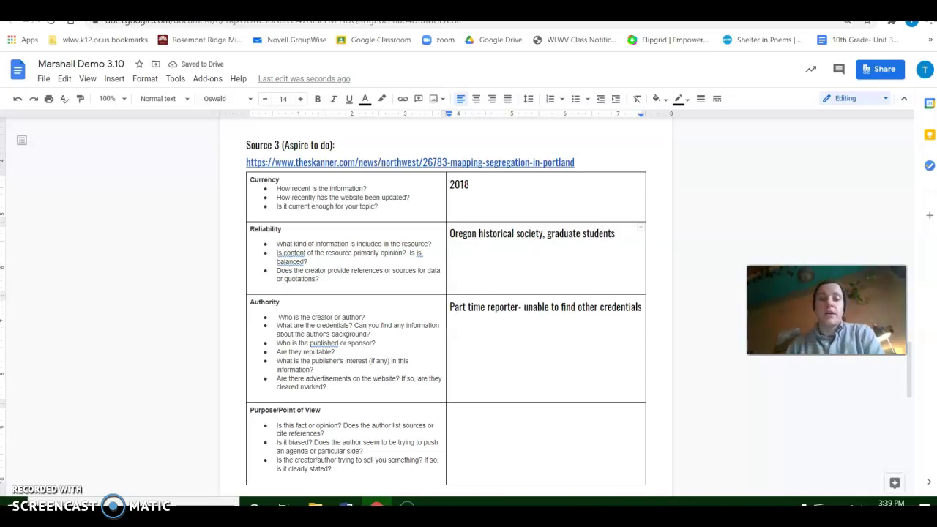
Step: Reread the Skanner article from its closing quotes to its headline and opening paragraphs for purpose and bias, and return to the Source 3 Purpose/Point of View cell
{"action": "left_click", "coordinate": [477, 438]}
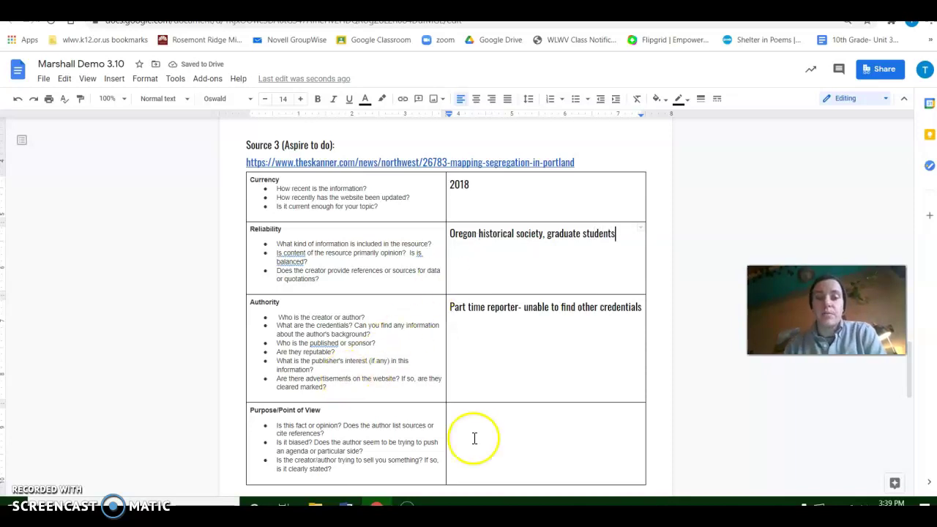
{"action": "left_click", "coordinate": [542, 7]}
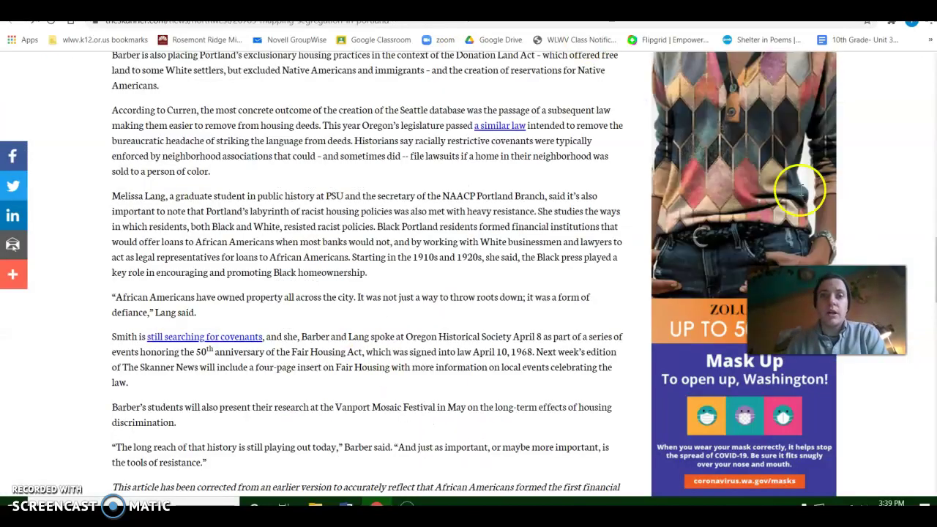
{"action": "scroll", "coordinate": [366, 275], "scroll_direction": "up", "scroll_amount": 1}
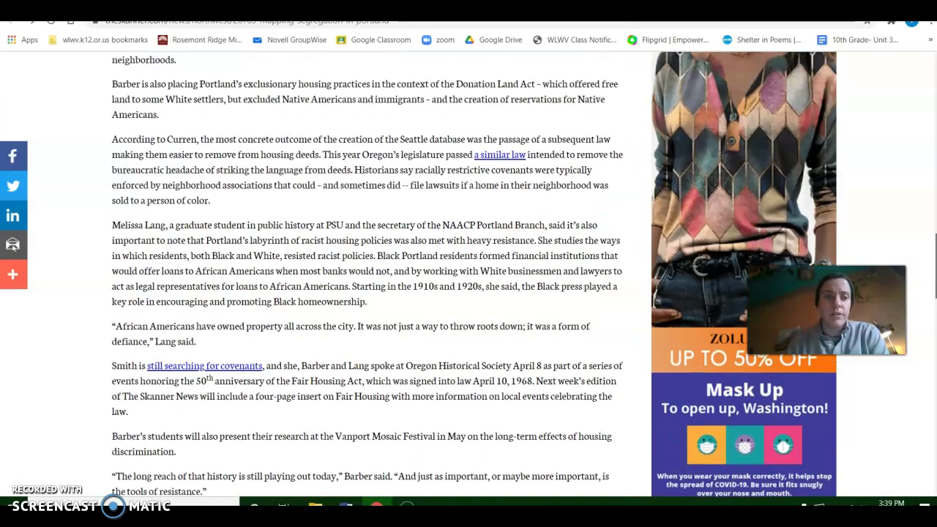
{"action": "scroll", "coordinate": [366, 274], "scroll_direction": "up", "scroll_amount": 10}
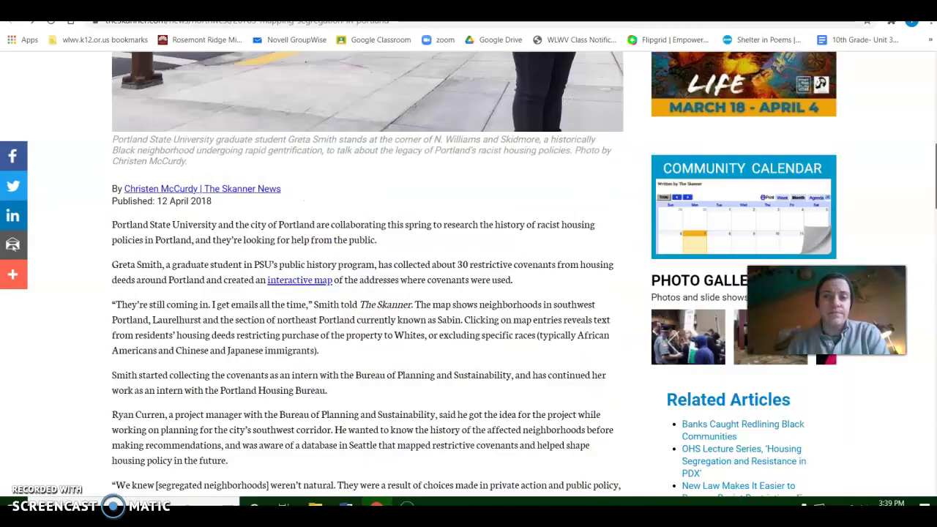
{"action": "scroll", "coordinate": [366, 274], "scroll_direction": "up", "scroll_amount": 5}
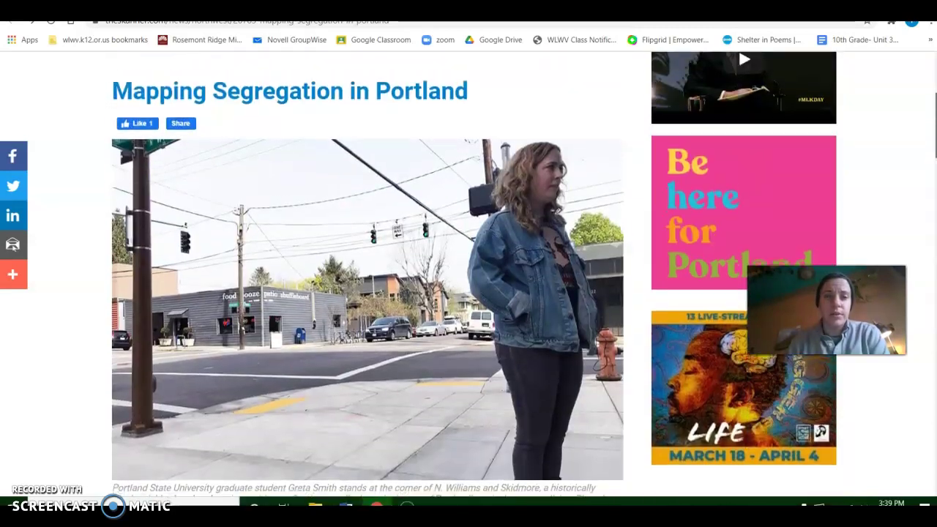
{"action": "scroll", "coordinate": [366, 275], "scroll_direction": "up", "scroll_amount": 2}
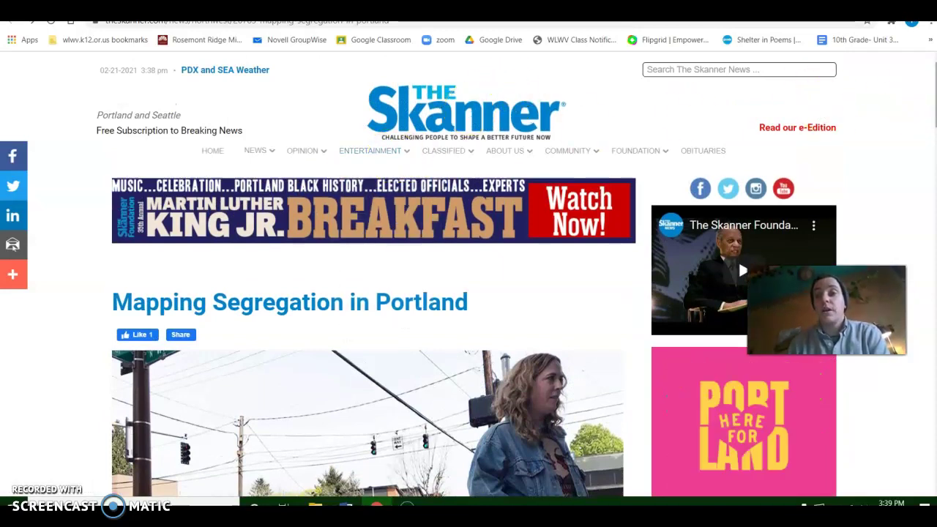
{"action": "left_click_drag", "start_coordinate": [933, 111], "coordinate": [926, 211]}
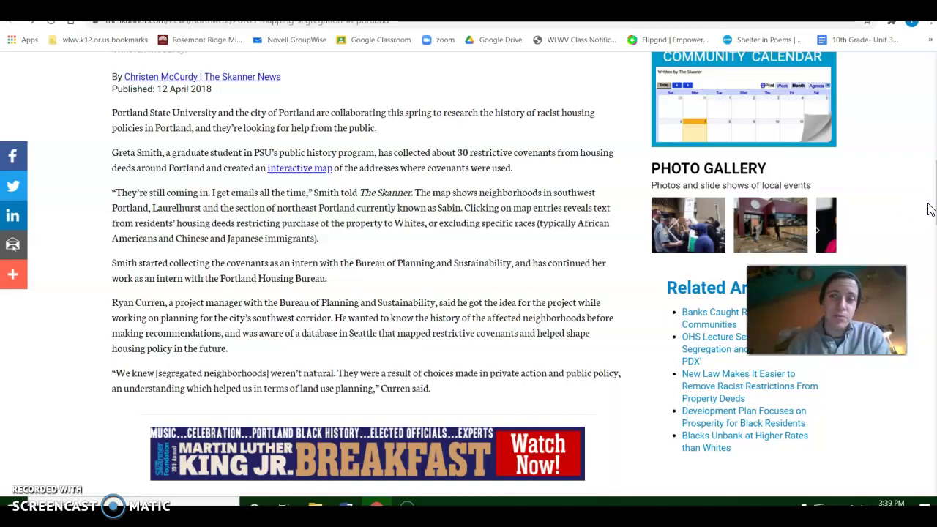
{"action": "scroll", "coordinate": [469, 271], "scroll_direction": "down", "scroll_amount": 1}
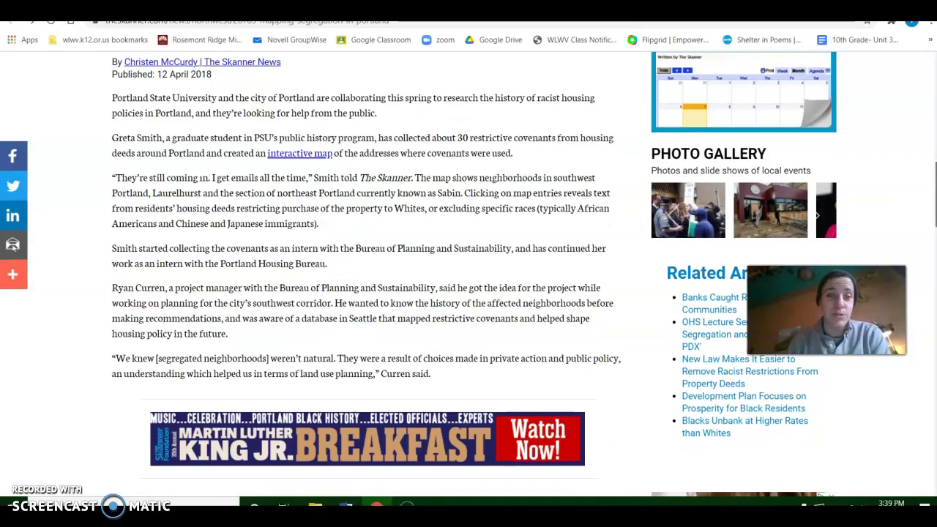
{"action": "scroll", "coordinate": [469, 271], "scroll_direction": "down", "scroll_amount": 1}
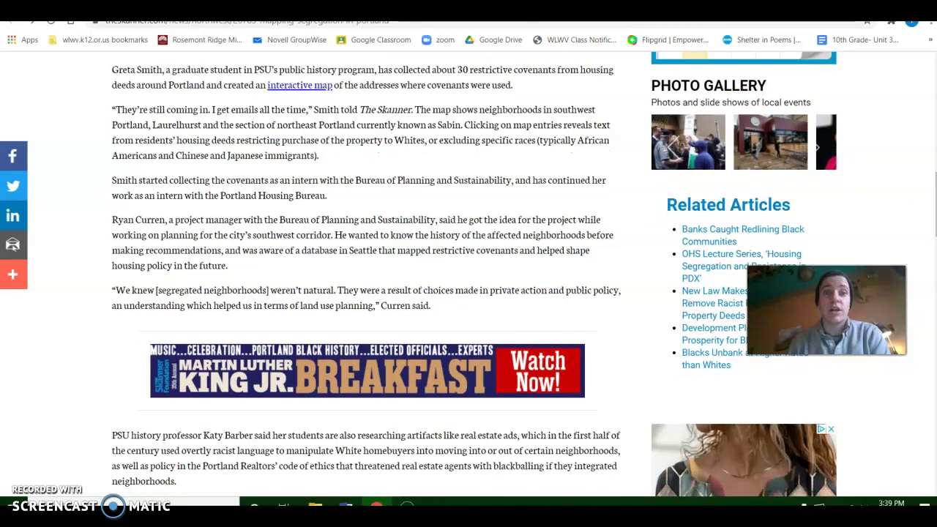
{"action": "key", "text": "ctrl+Tab"}
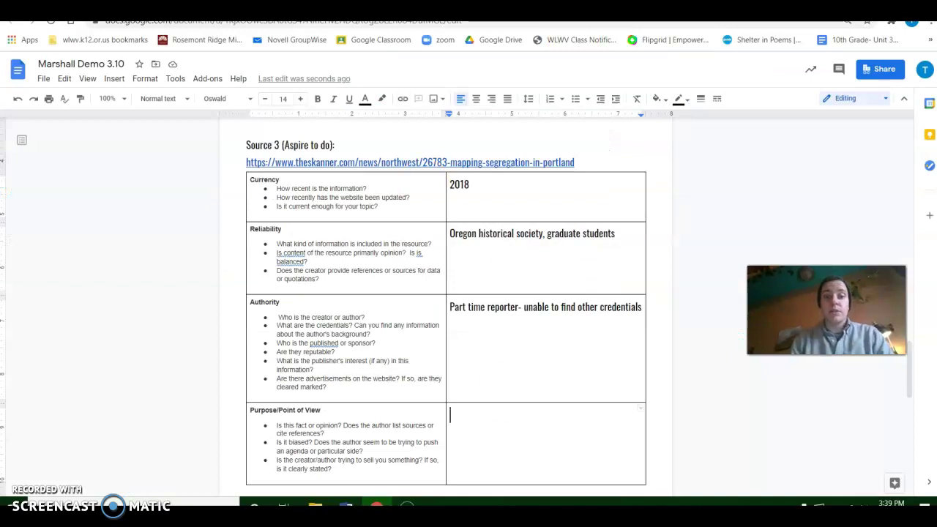
Step: Enter "Skanner- African American newspaper- written from that experience- not trying to pursuade" as the Source 3 Purpose/Point of View answer
{"action": "type", "text": "African American newspaper- wr"}
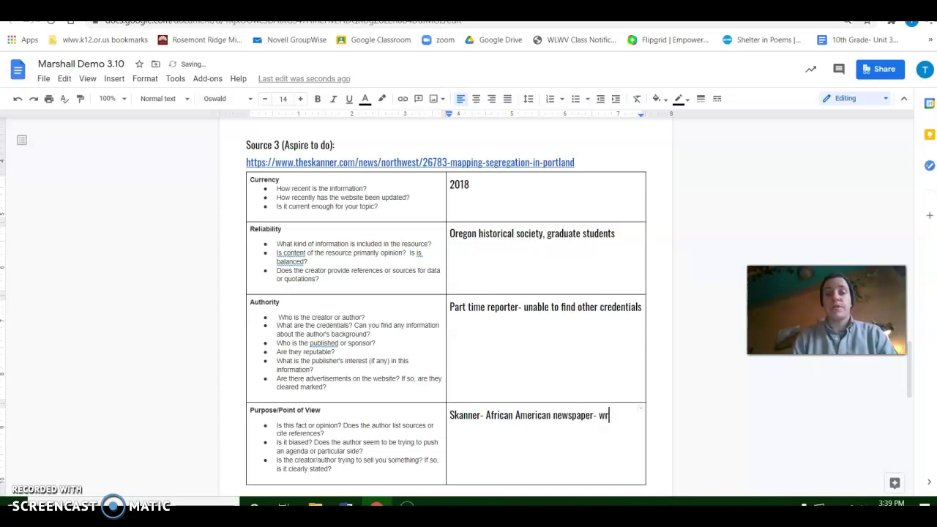
{"action": "type", "text": "ee"}
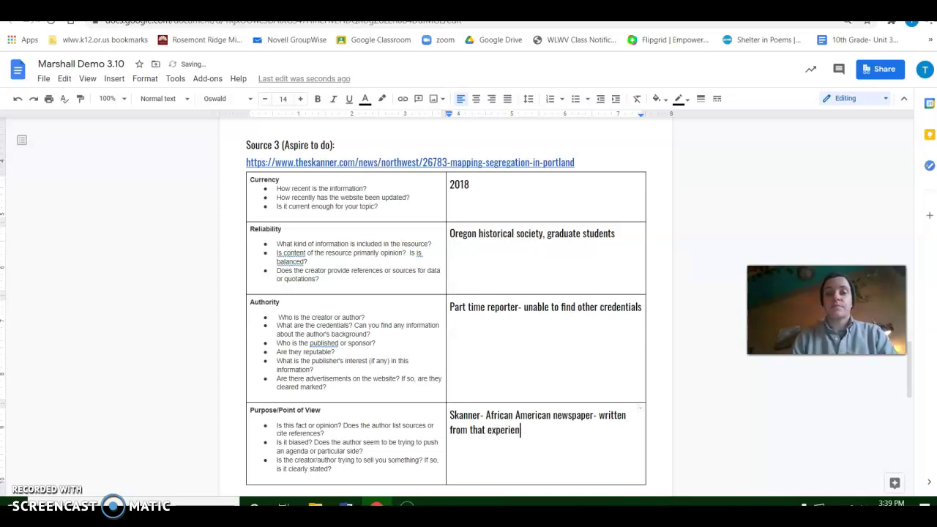
{"action": "type", "text": "rying to pursuade"}
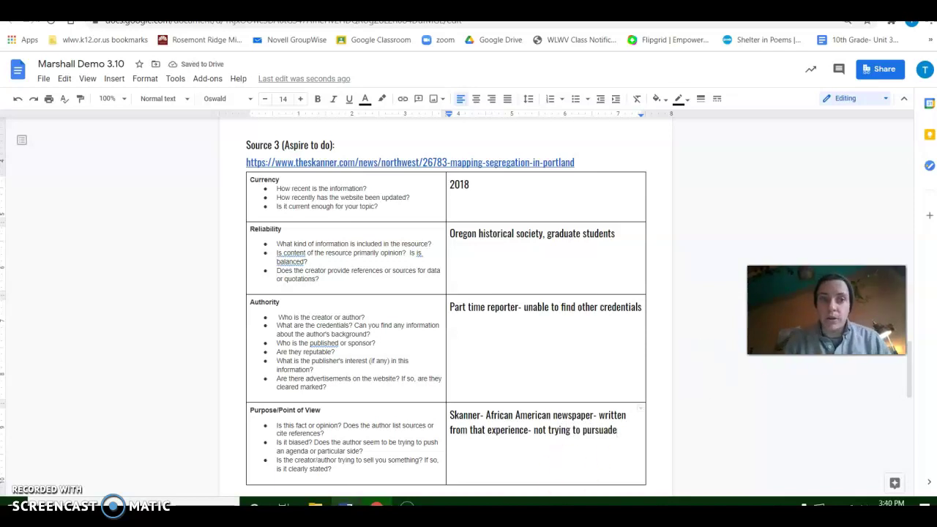
Step: Review the evaluation answers for Sources 3, 2 and 1, and examine the Information and My Voice columns in the Source 1 notes table
{"action": "left_click", "coordinate": [913, 377]}
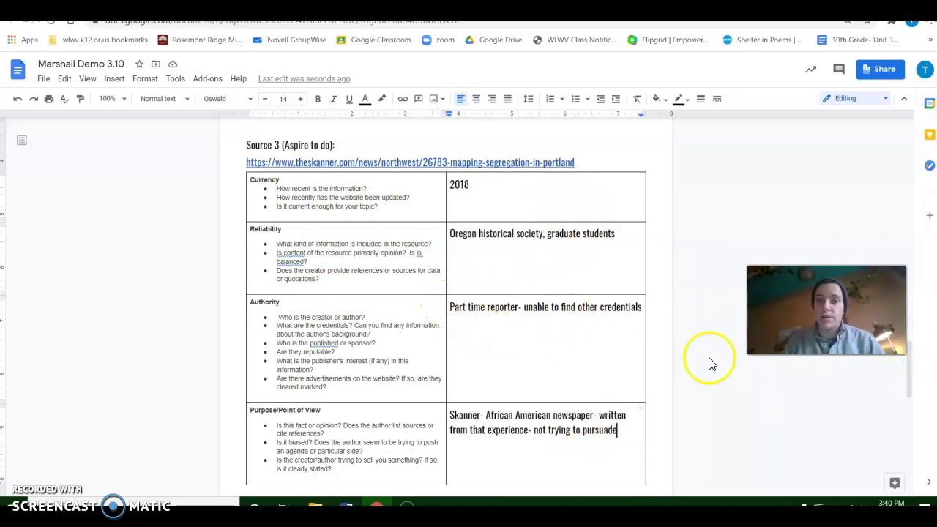
{"action": "left_click_drag", "start_coordinate": [913, 398], "coordinate": [907, 300]}
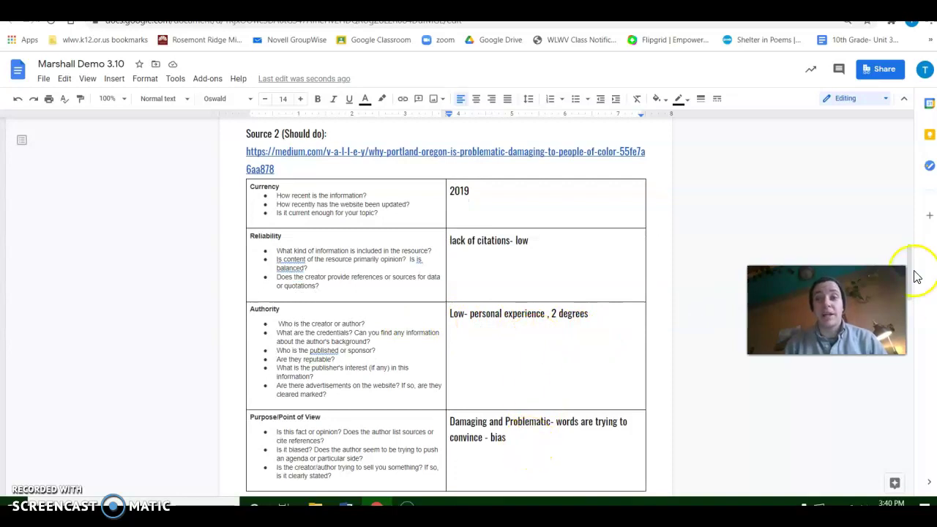
{"action": "left_click_drag", "start_coordinate": [913, 277], "coordinate": [908, 176]}
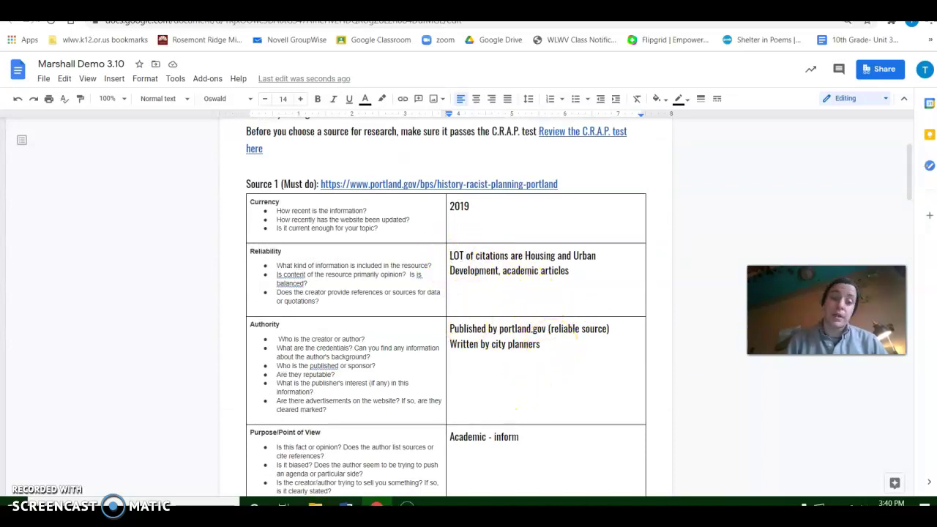
{"action": "left_click_drag", "start_coordinate": [912, 187], "coordinate": [912, 243]}
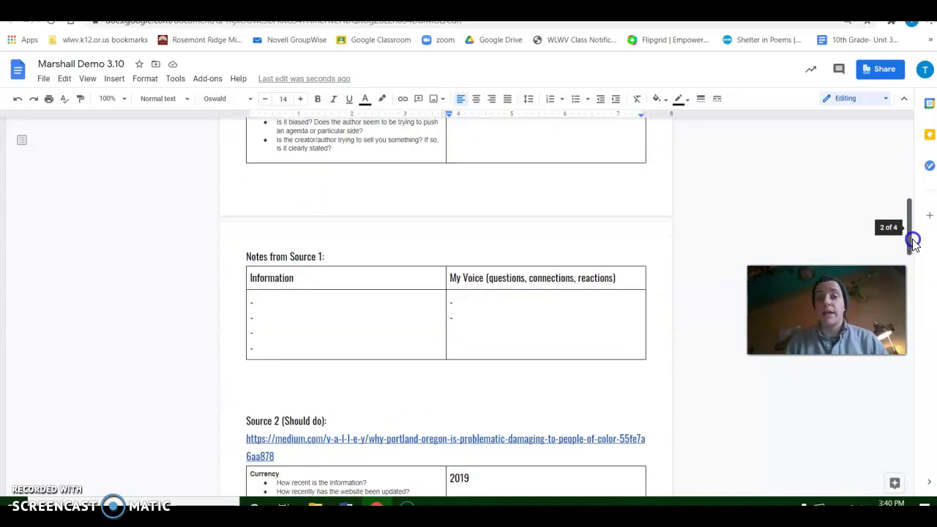
{"action": "left_click", "coordinate": [291, 302]}
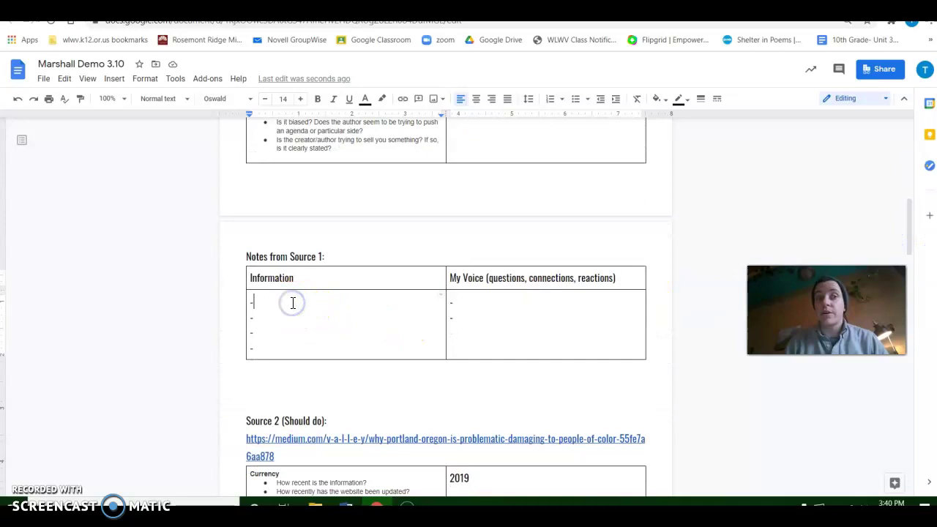
{"action": "left_click_drag", "start_coordinate": [261, 345], "coordinate": [245, 308]}
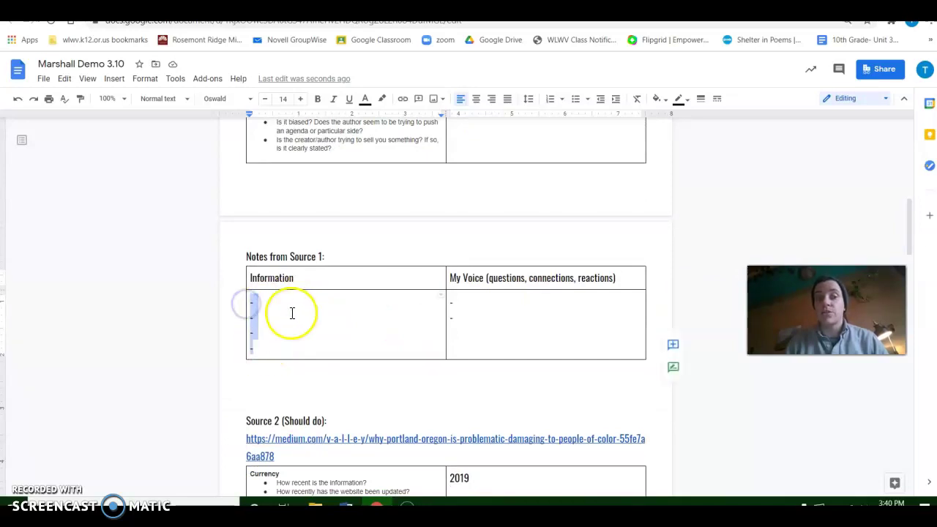
{"action": "left_click", "coordinate": [292, 314]}
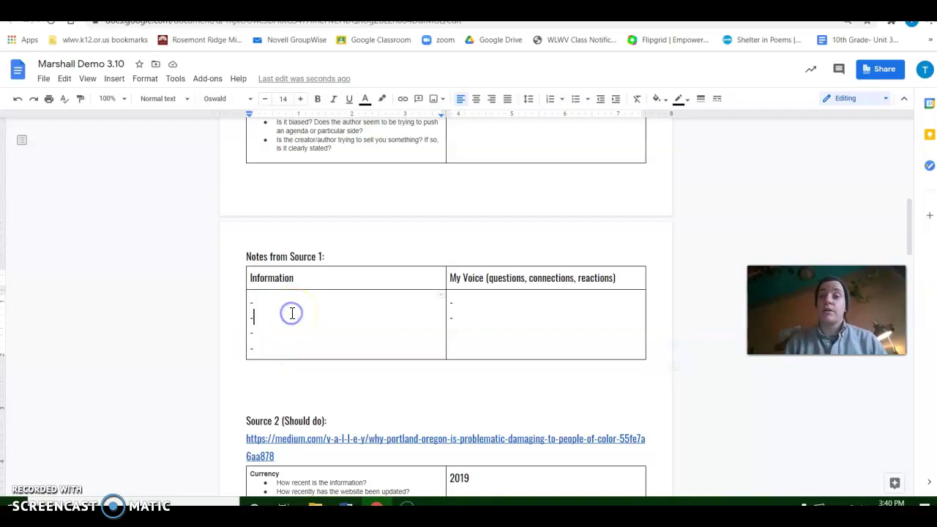
{"action": "left_click", "coordinate": [476, 305]}
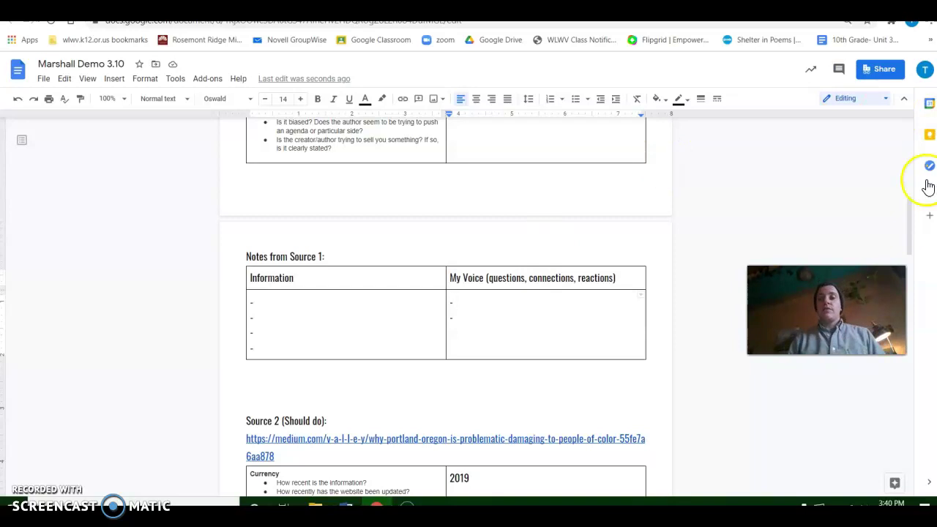
Step: Review the Source 2 evaluation table, highlight all its rows, and view the Notes from Source 2 table
{"action": "left_click", "coordinate": [913, 225]}
{"action": "left_click_drag", "start_coordinate": [913, 228], "coordinate": [913, 264]}
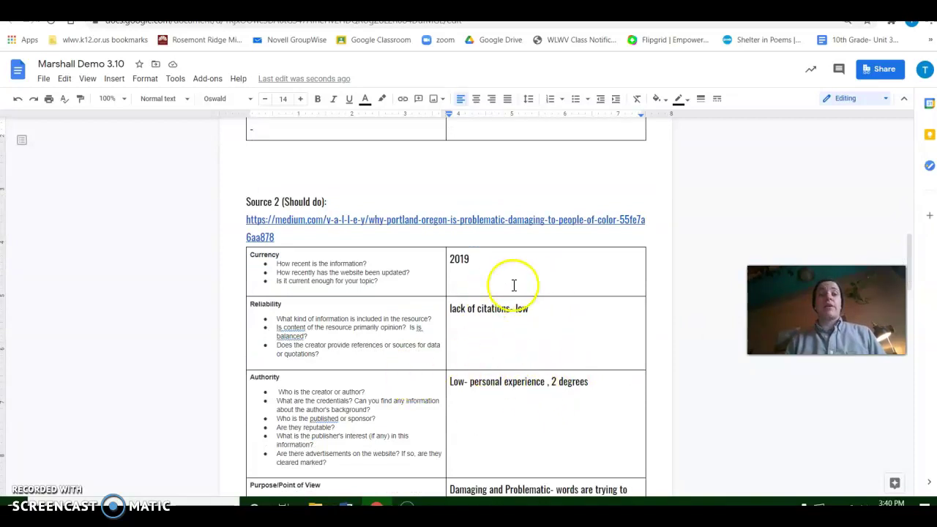
{"action": "left_click_drag", "start_coordinate": [913, 264], "coordinate": [908, 274]}
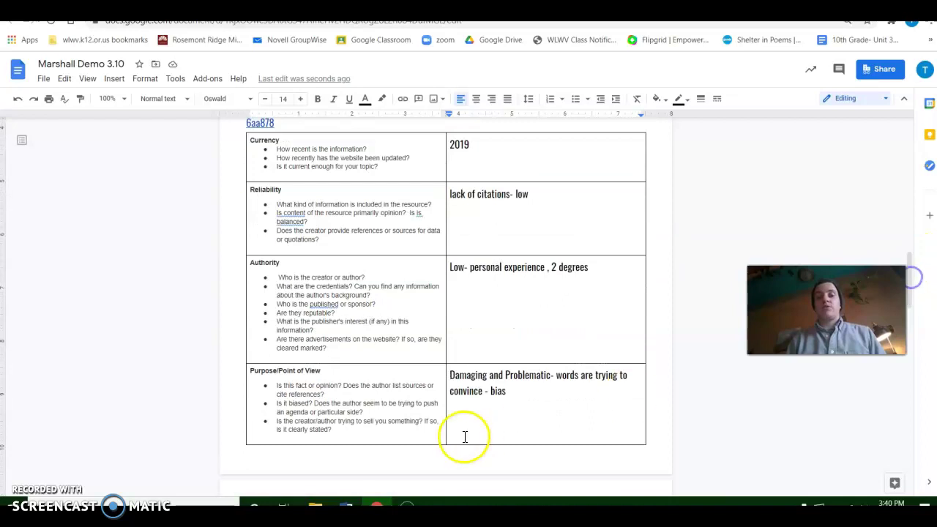
{"action": "left_click_drag", "start_coordinate": [491, 433], "coordinate": [295, 246]}
{"action": "left_click_drag", "start_coordinate": [274, 183], "coordinate": [266, 165]}
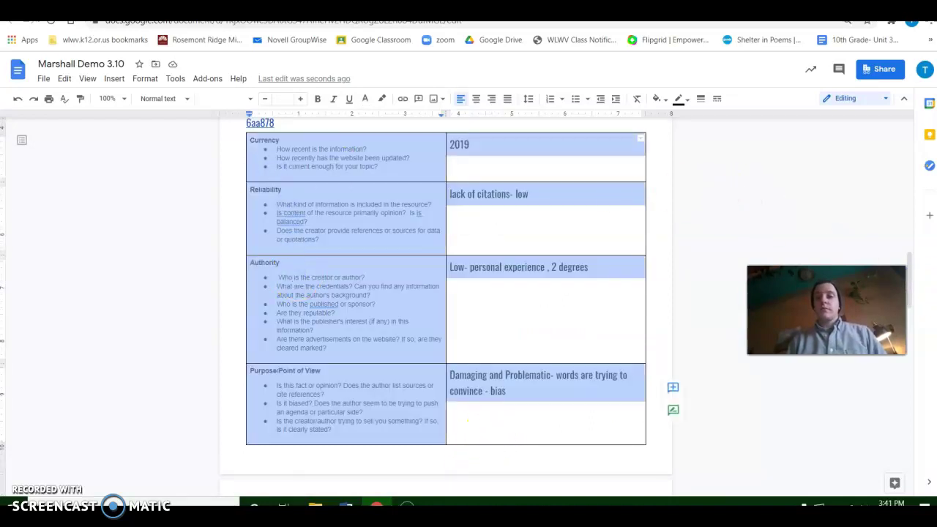
{"action": "left_click_drag", "start_coordinate": [911, 292], "coordinate": [910, 318]}
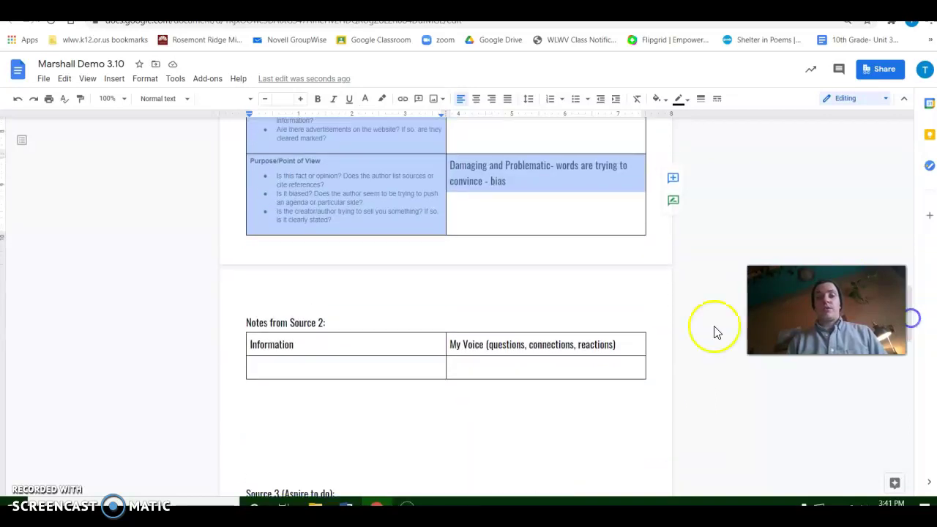
Step: Add a blank line above the Notes from Source 2 heading and clear all four Source 2 evaluation answers
{"action": "left_click", "coordinate": [266, 304]}
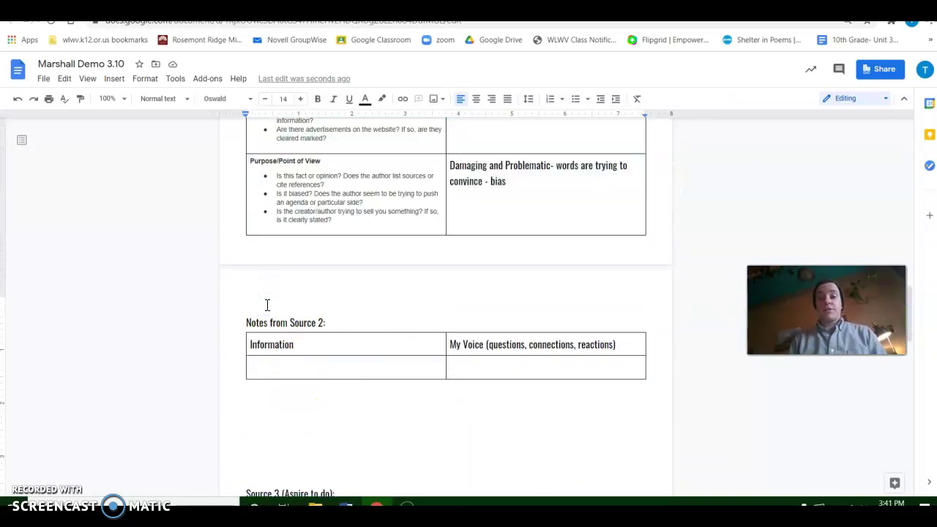
{"action": "key", "text": "Return"}
{"action": "scroll", "coordinate": [267, 304], "scroll_direction": "up", "scroll_amount": 3}
{"action": "left_click_drag", "start_coordinate": [568, 383], "coordinate": [458, 161]}
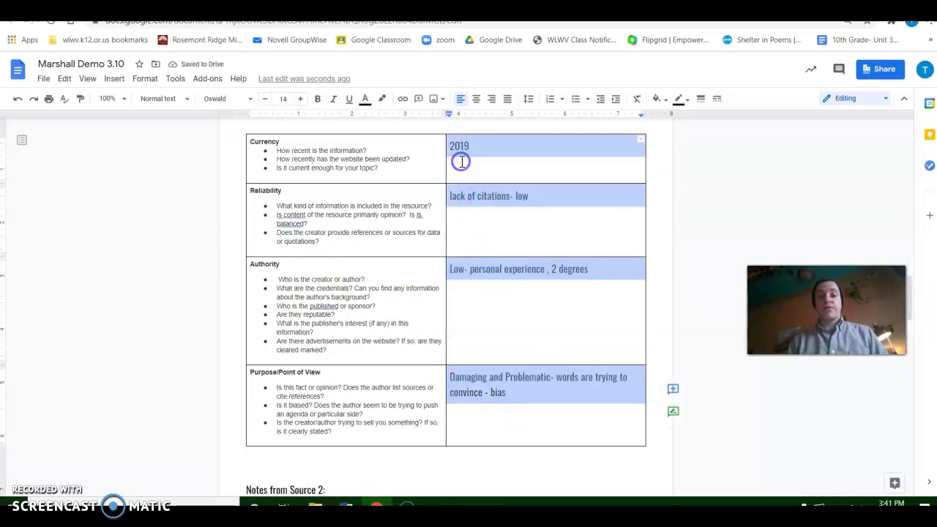
{"action": "key", "text": "Delete"}
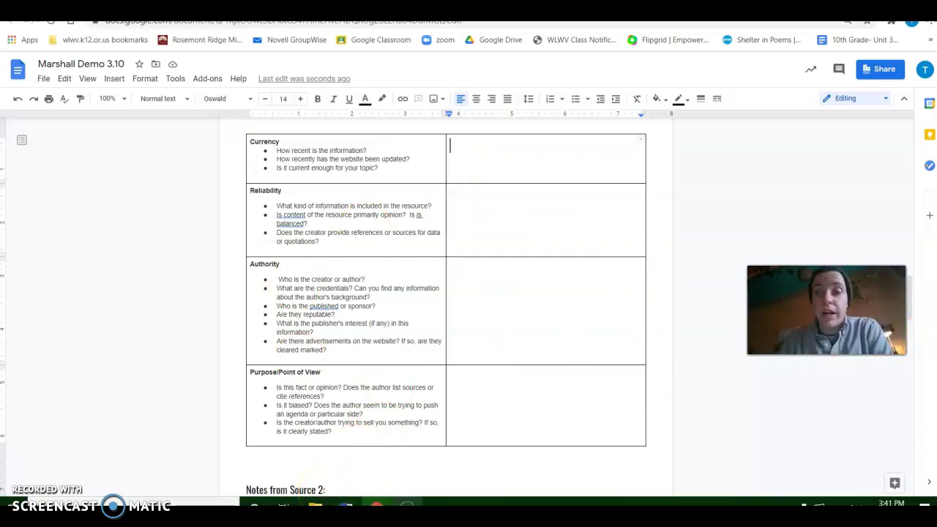
{"action": "left_click", "coordinate": [216, 320]}
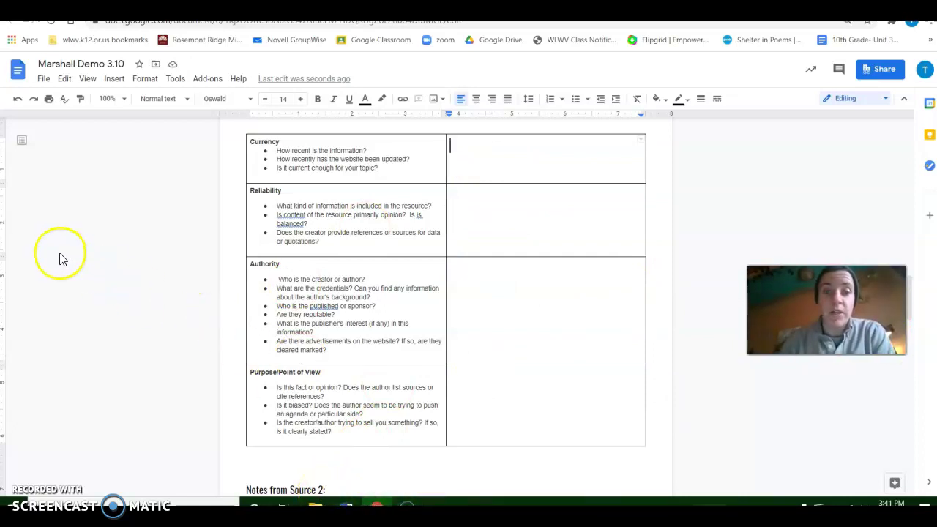